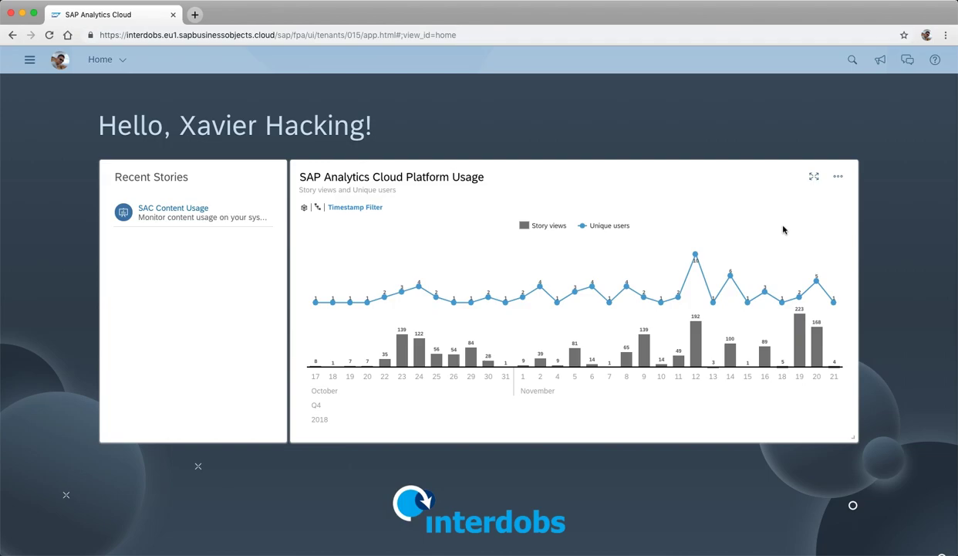
pyautogui.click(839, 176)
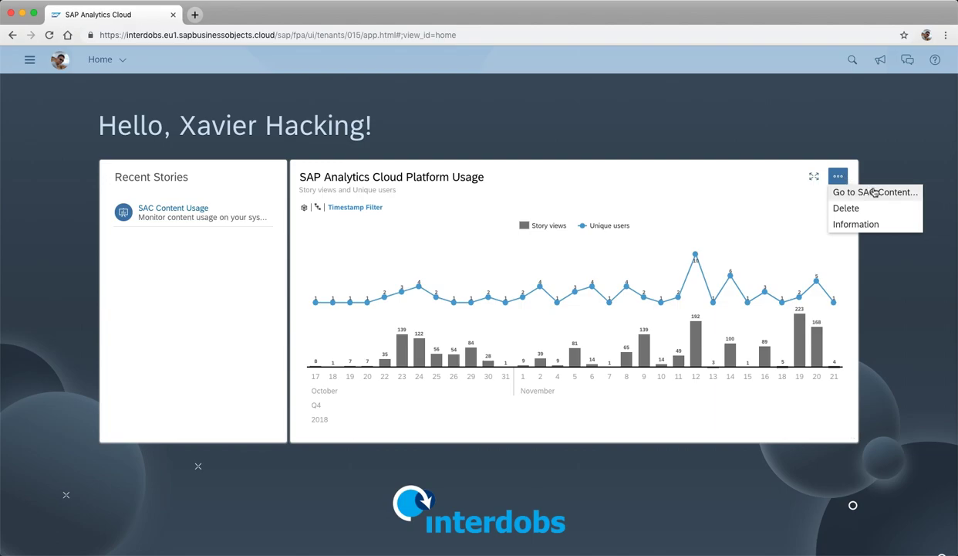
pyautogui.click(894, 165)
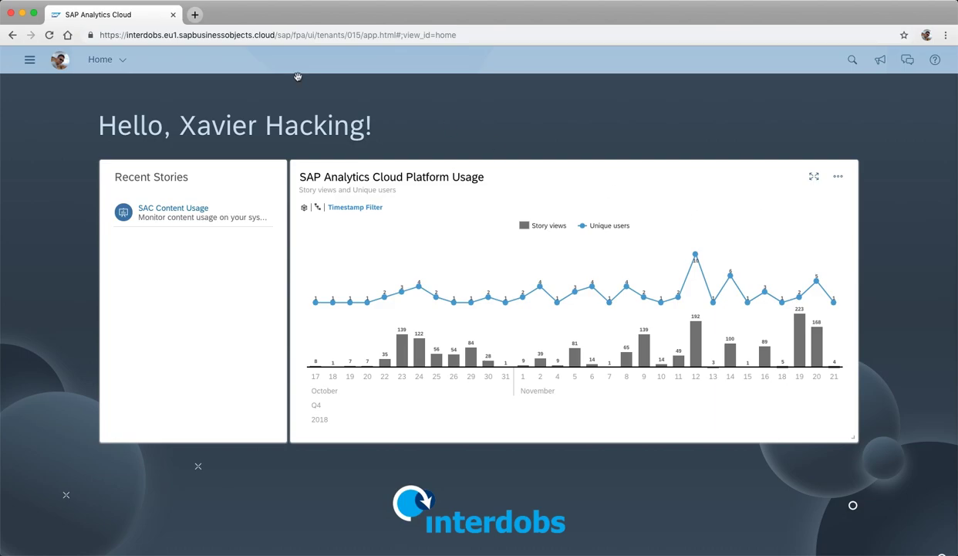
# Open the Activities log in the Security area.
pyautogui.click(29, 59)
pyautogui.click(83, 198)
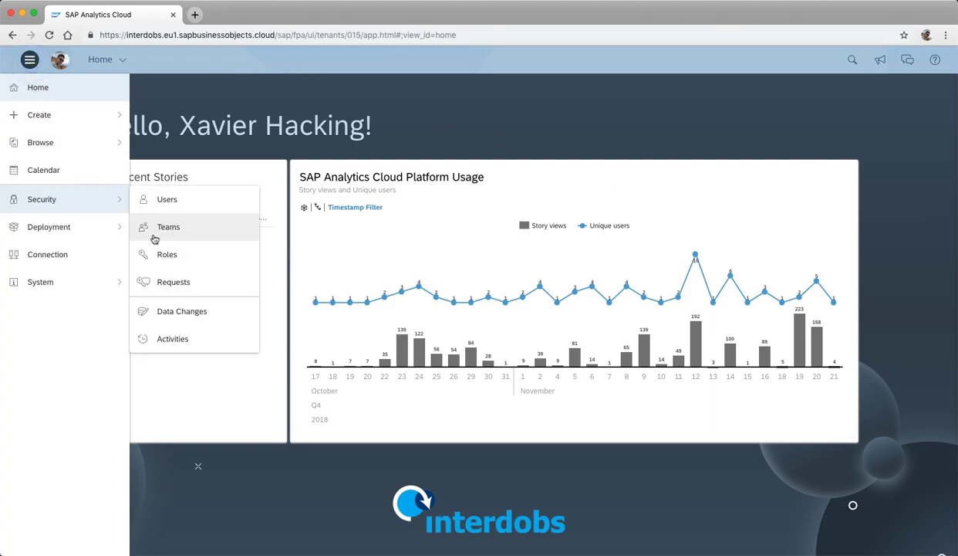
pyautogui.click(207, 341)
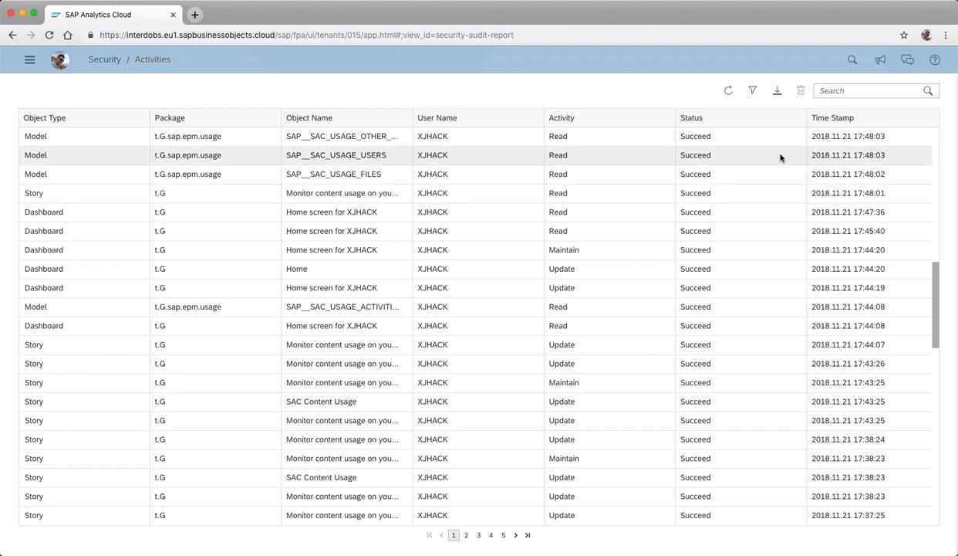
# Examine the activity log's filter options for Activity, Object Type, User Name and Object Name, and leave without applying any filter.
pyautogui.click(753, 91)
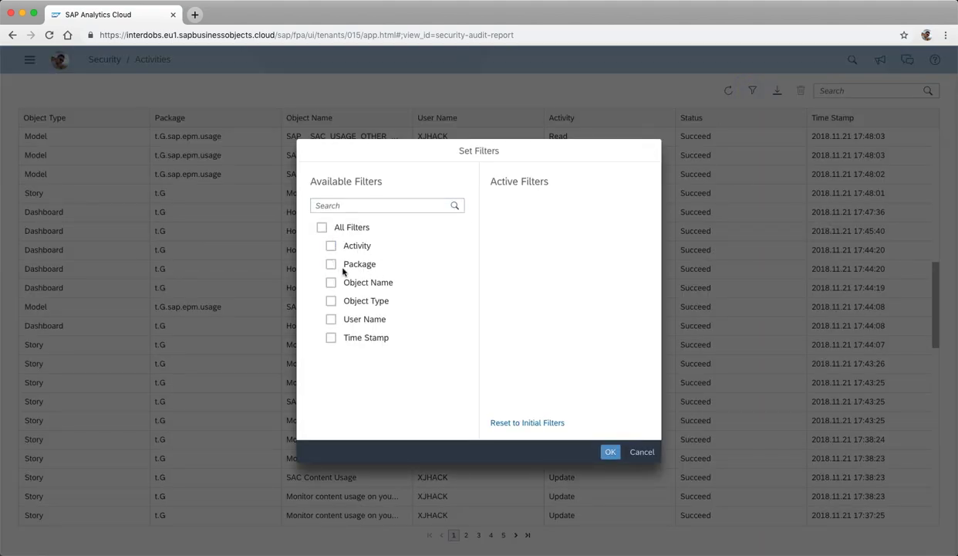
pyautogui.click(330, 245)
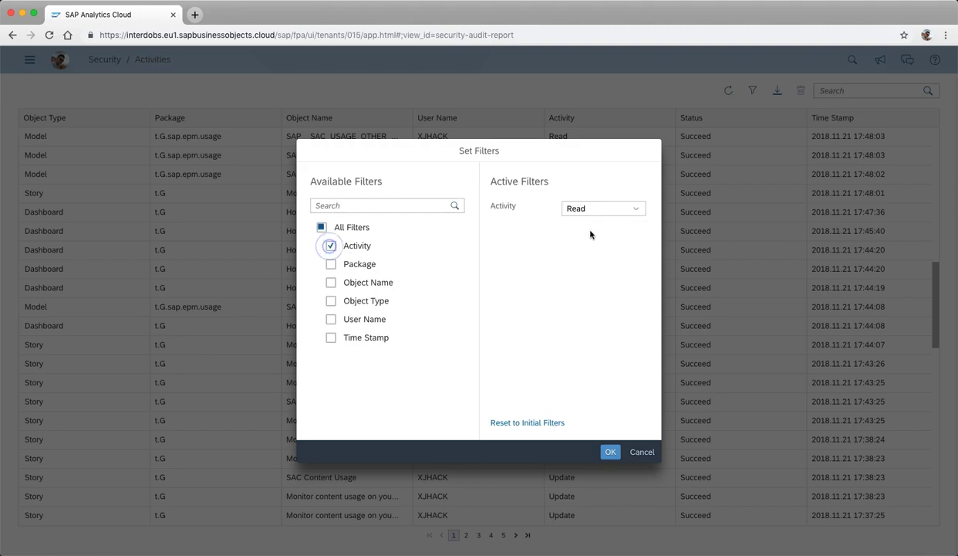
pyautogui.click(622, 208)
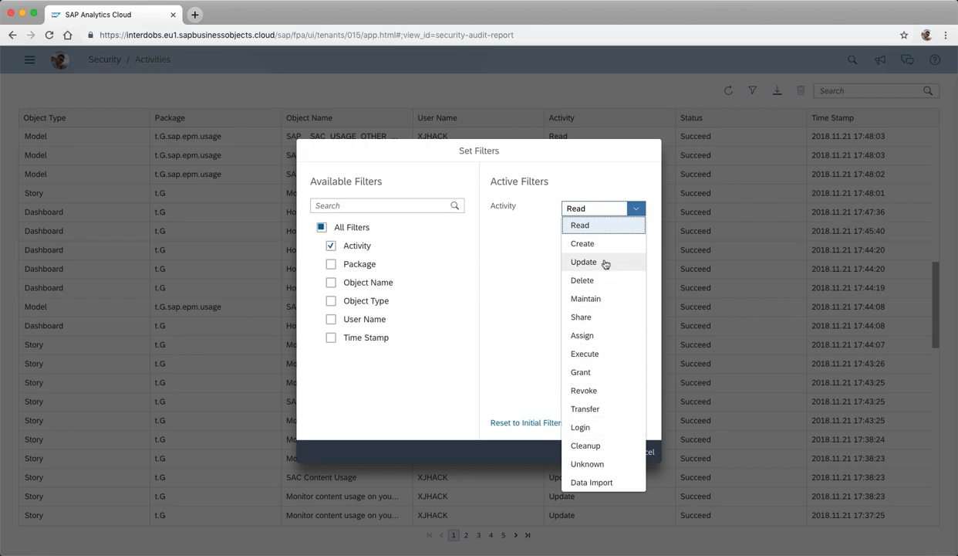
pyautogui.click(521, 260)
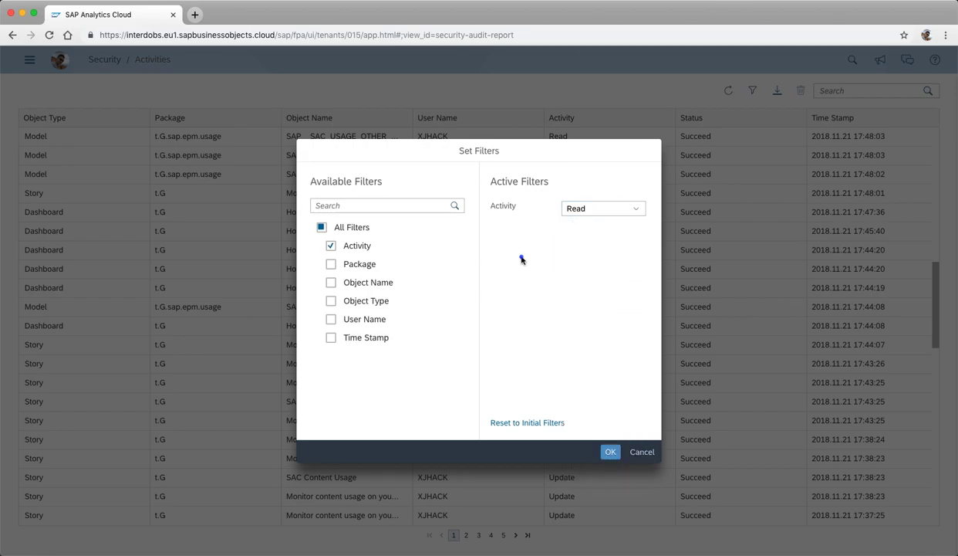
pyautogui.click(331, 301)
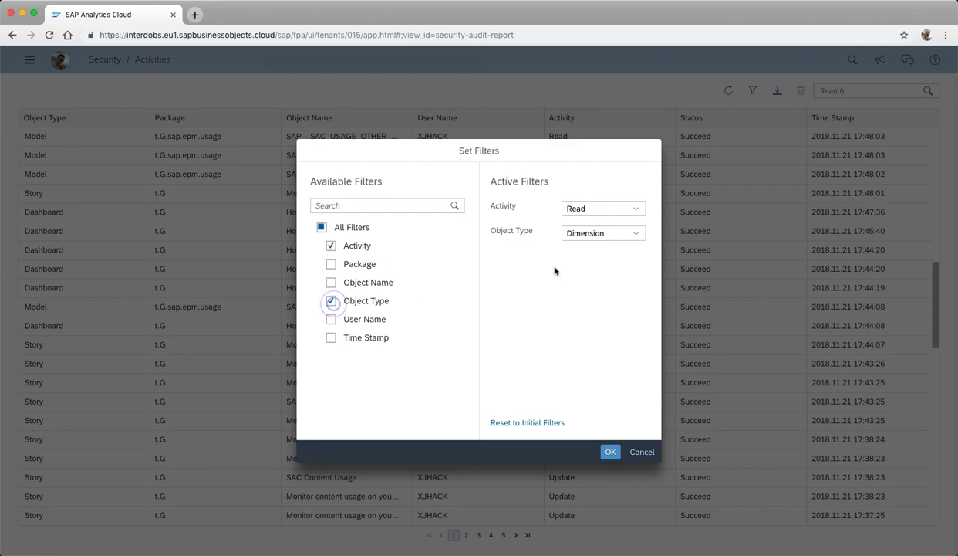
pyautogui.click(635, 233)
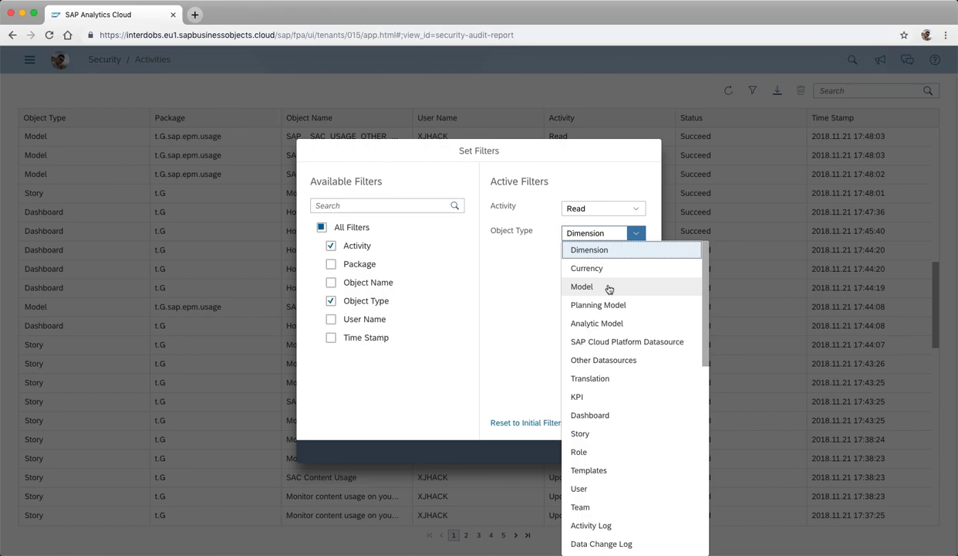
pyautogui.click(488, 287)
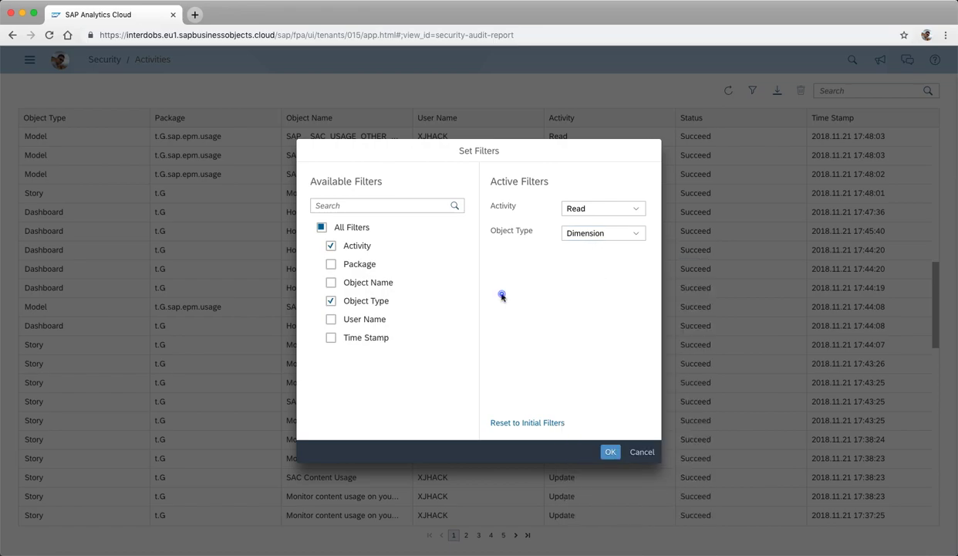
pyautogui.click(331, 322)
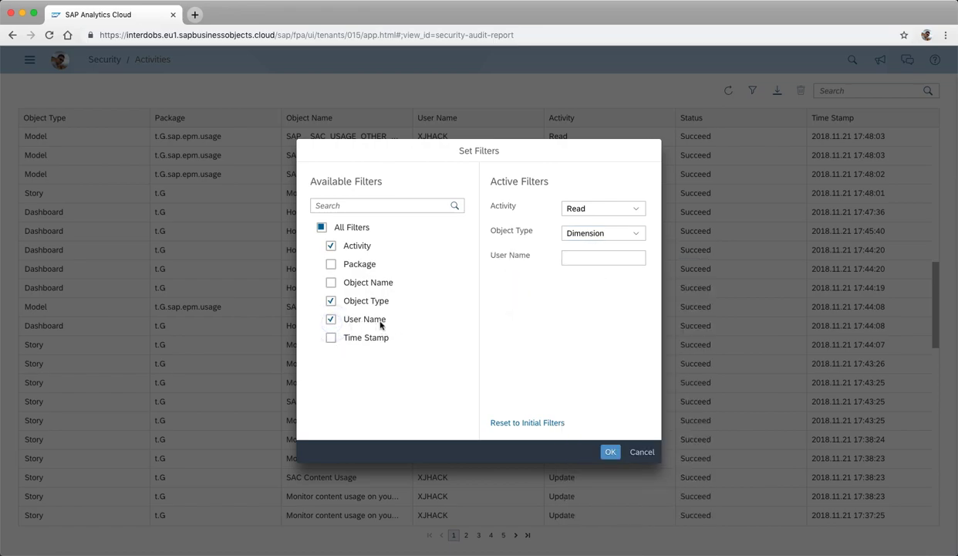
pyautogui.click(332, 283)
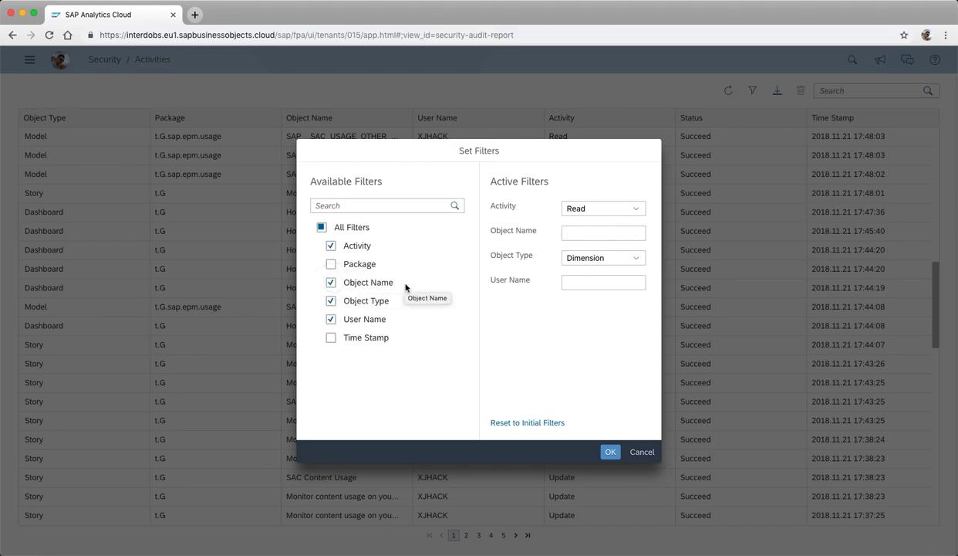
pyautogui.click(628, 451)
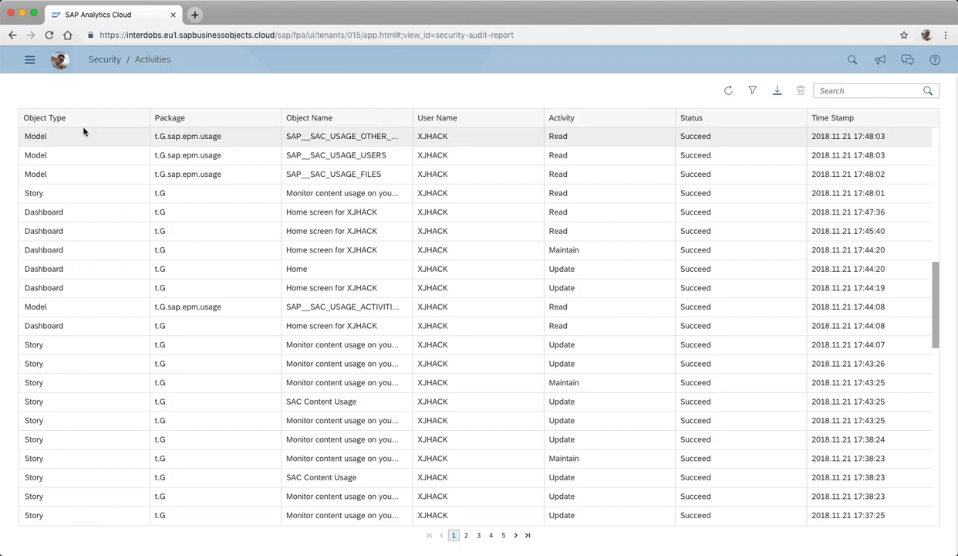
pyautogui.click(30, 61)
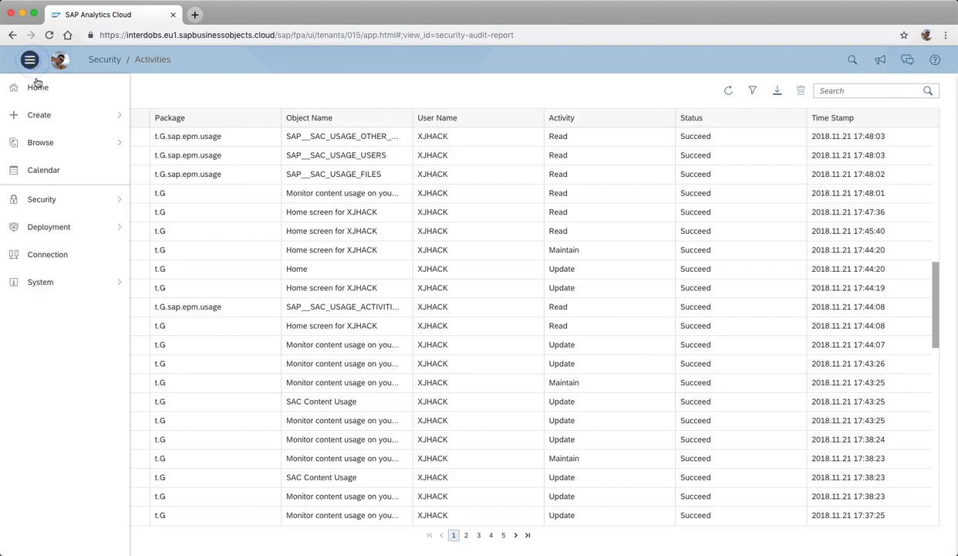
pyautogui.click(116, 199)
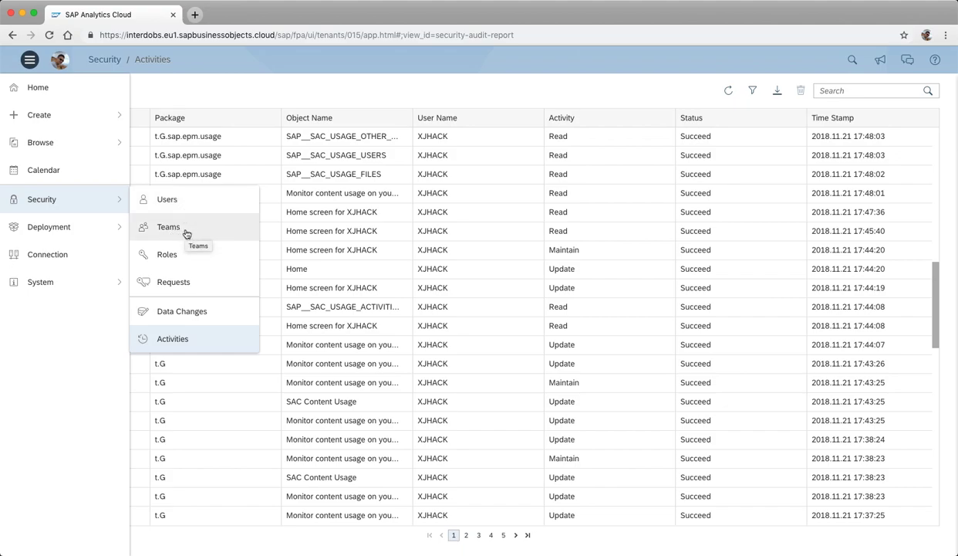
pyautogui.click(240, 98)
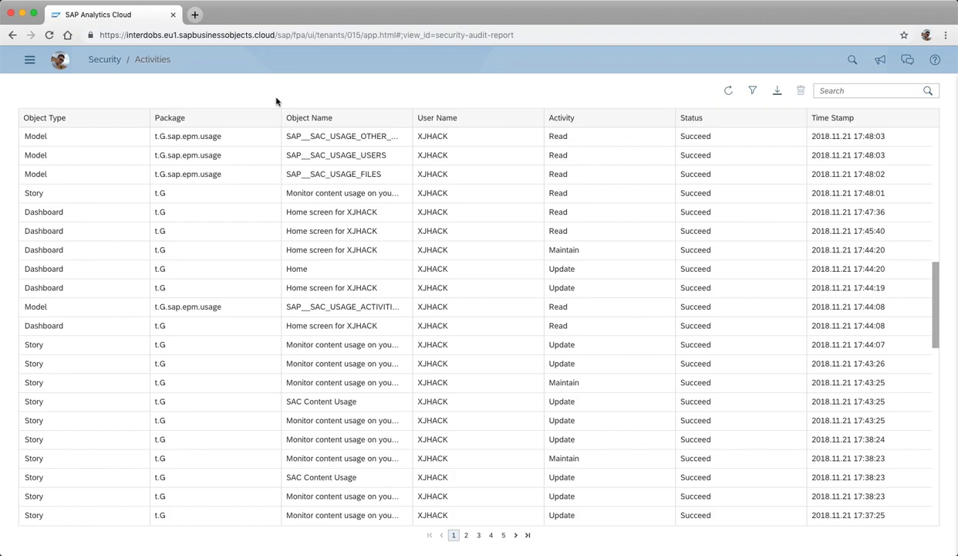
# Go to the file browser and open the Samples category of the Content Library.
pyautogui.click(30, 60)
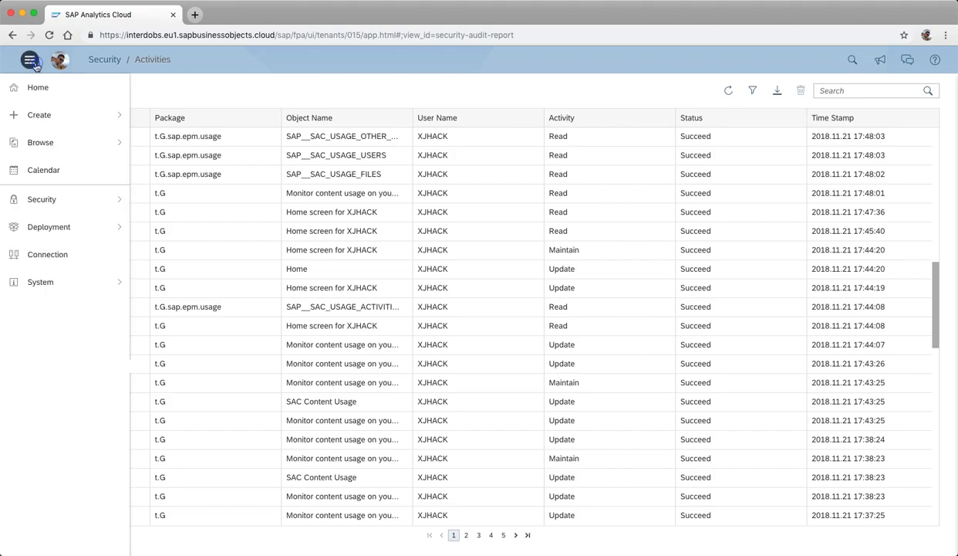
pyautogui.moveTo(66, 142)
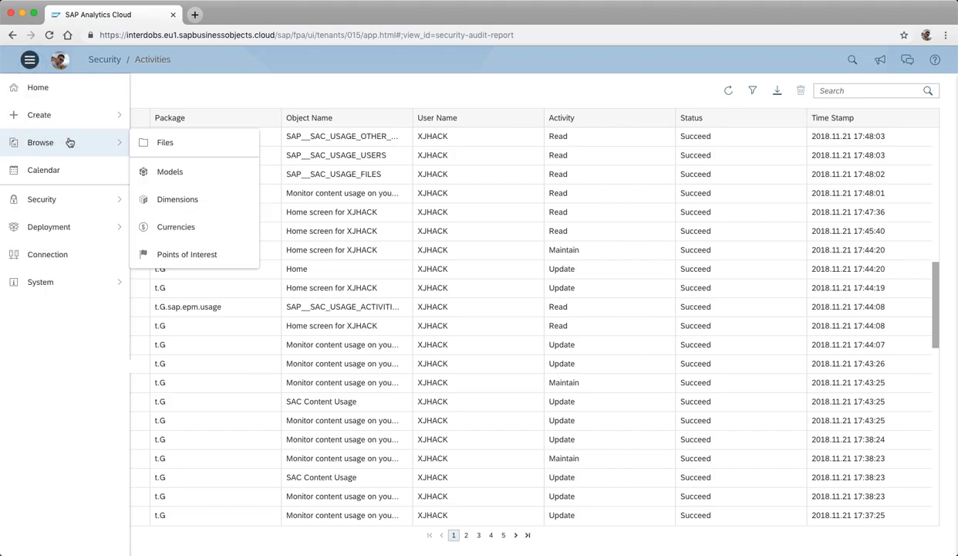
pyautogui.click(181, 144)
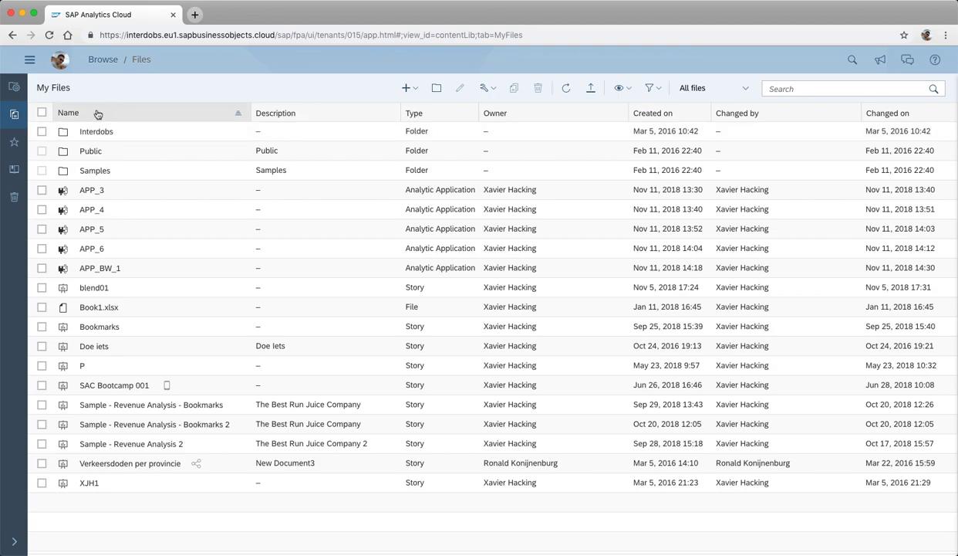
pyautogui.click(32, 62)
pyautogui.moveTo(80, 145)
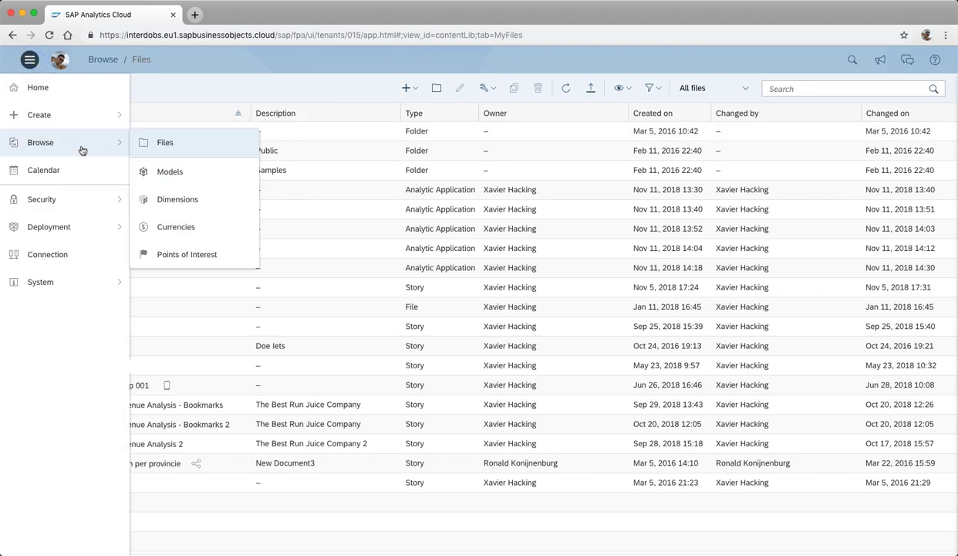
pyautogui.click(169, 147)
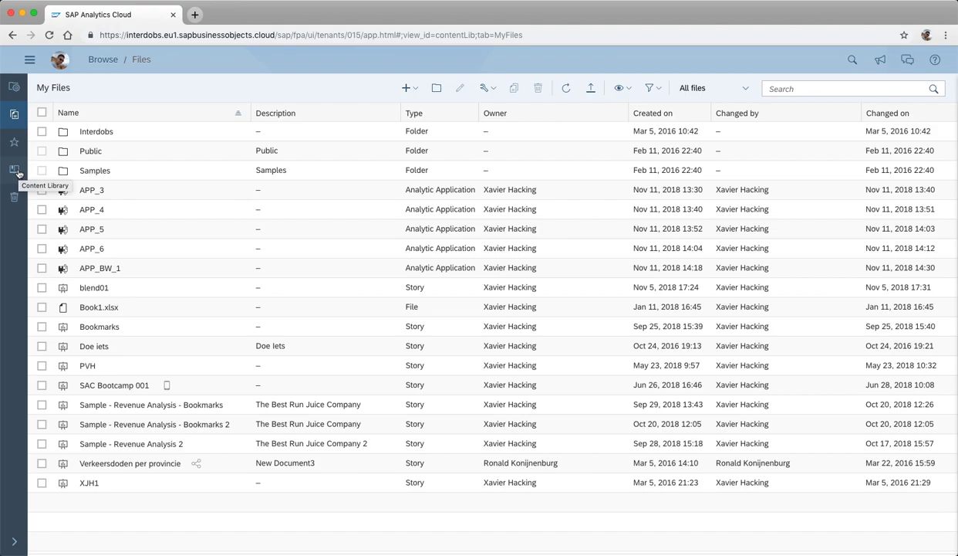
pyautogui.click(15, 170)
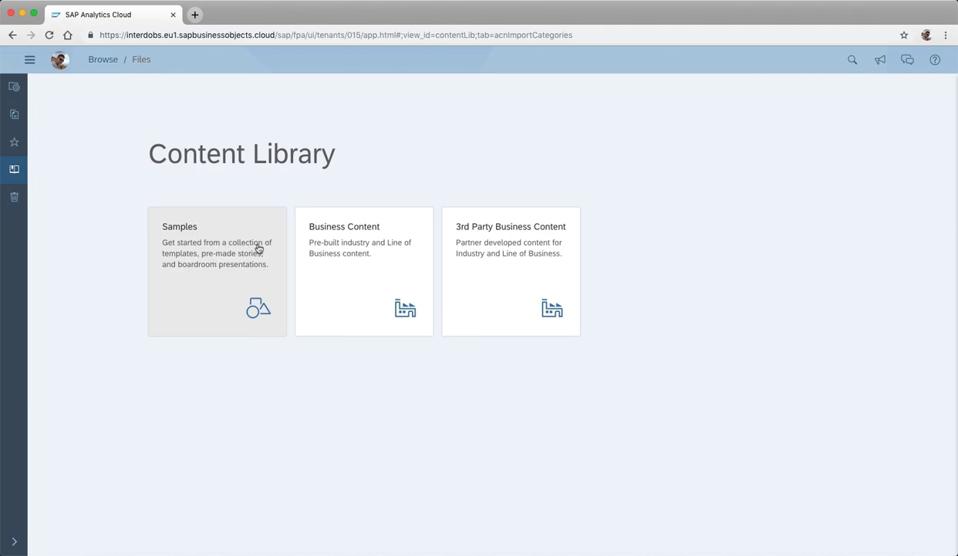
pyautogui.click(206, 249)
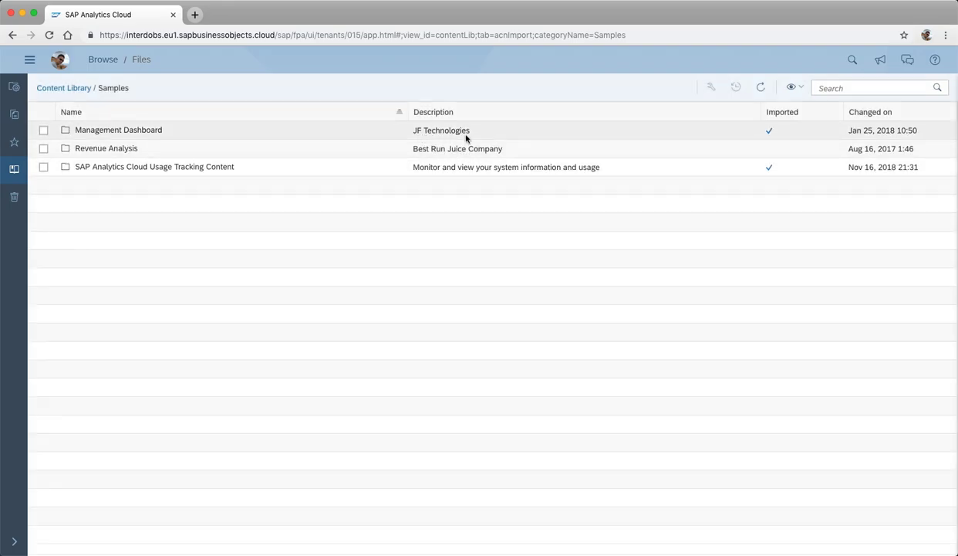
# Review the overview and included content of the SAP Analytics Cloud Usage Tracking Content package, and close it without importing.
pyautogui.click(44, 169)
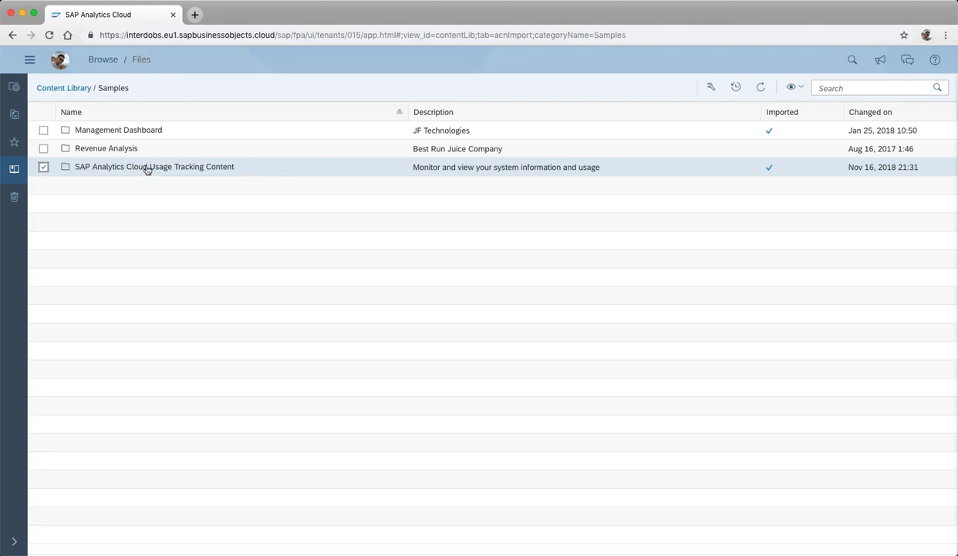
pyautogui.click(102, 168)
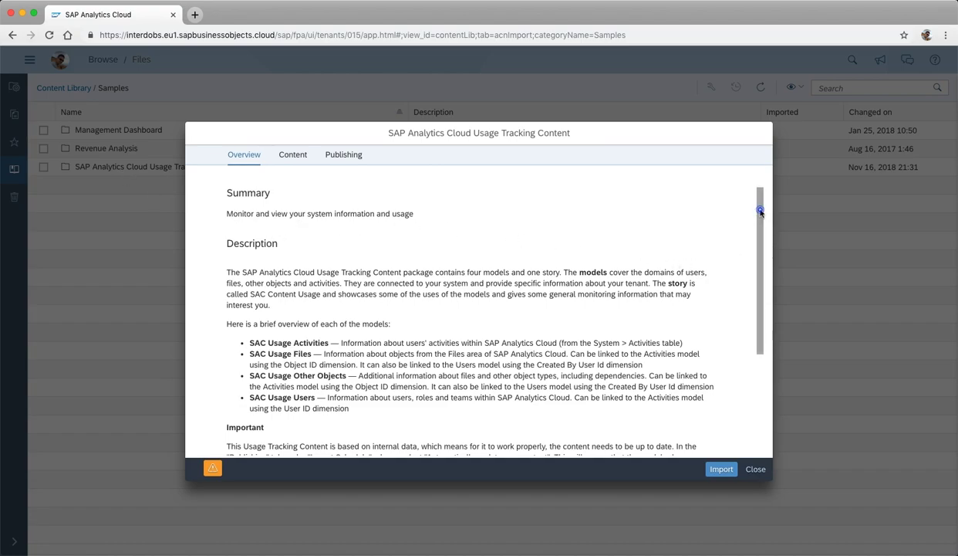
pyautogui.scroll(-3, 756, 220)
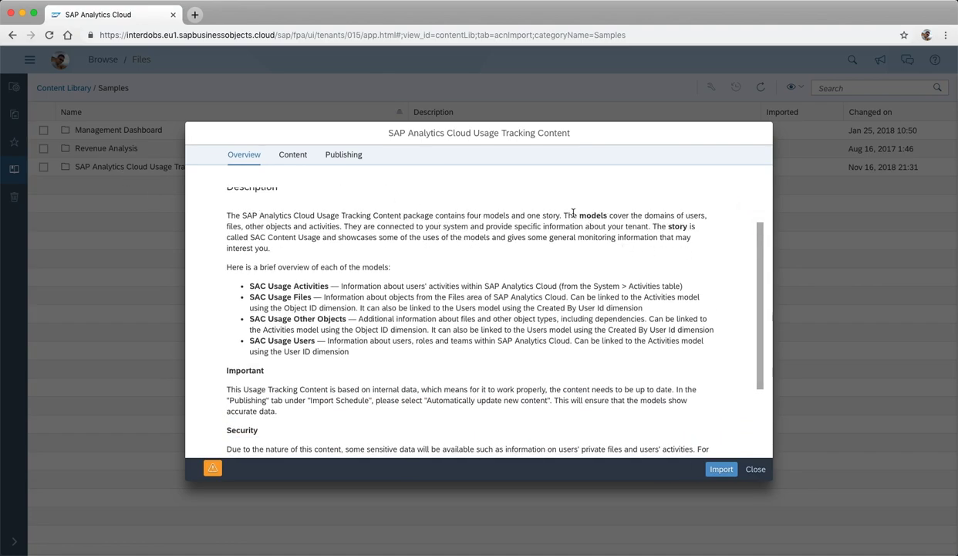
pyautogui.doubleClick(582, 215)
pyautogui.scroll(-5, 301, 305)
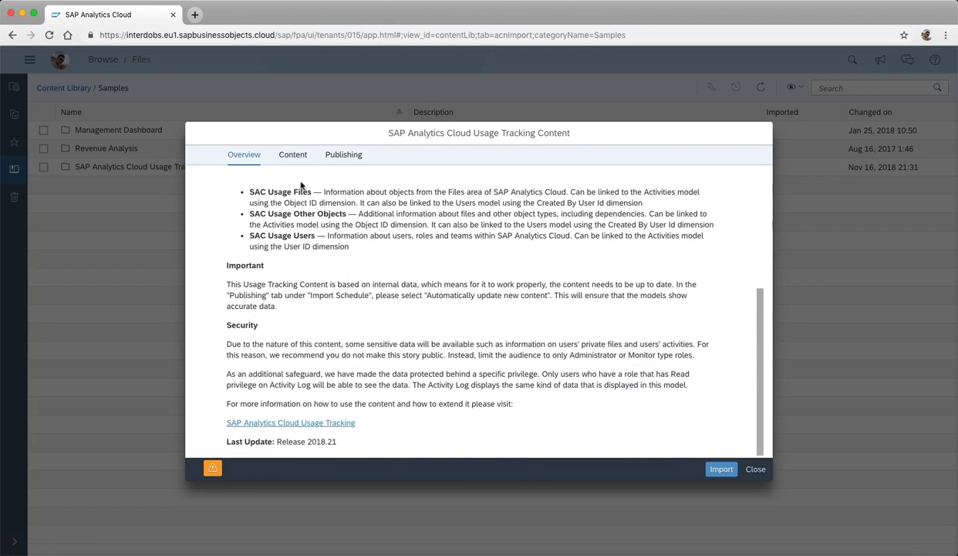
pyautogui.click(300, 158)
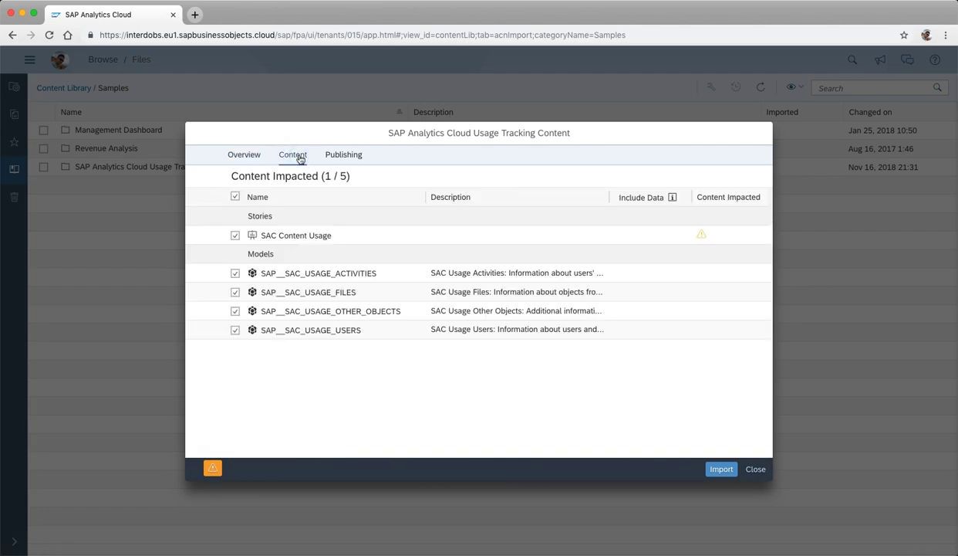
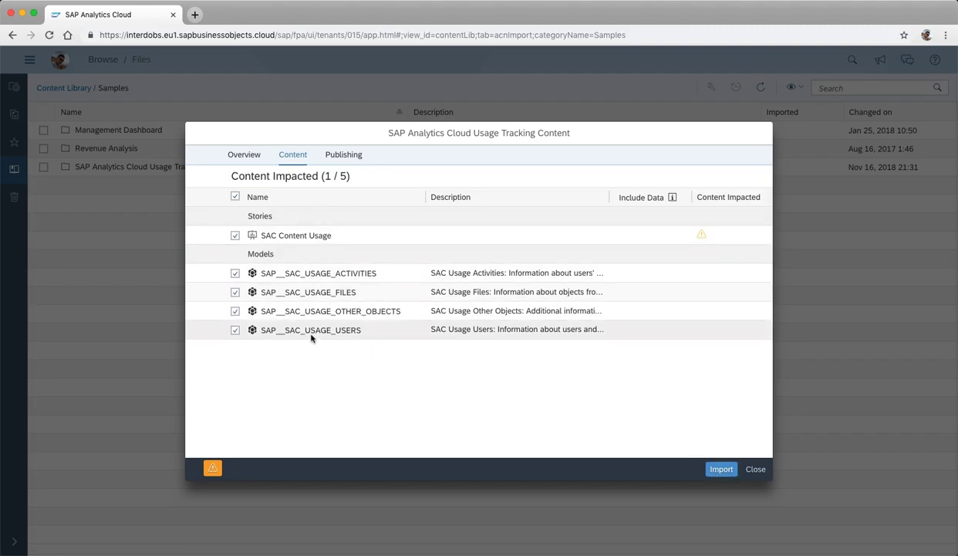
pyautogui.click(762, 472)
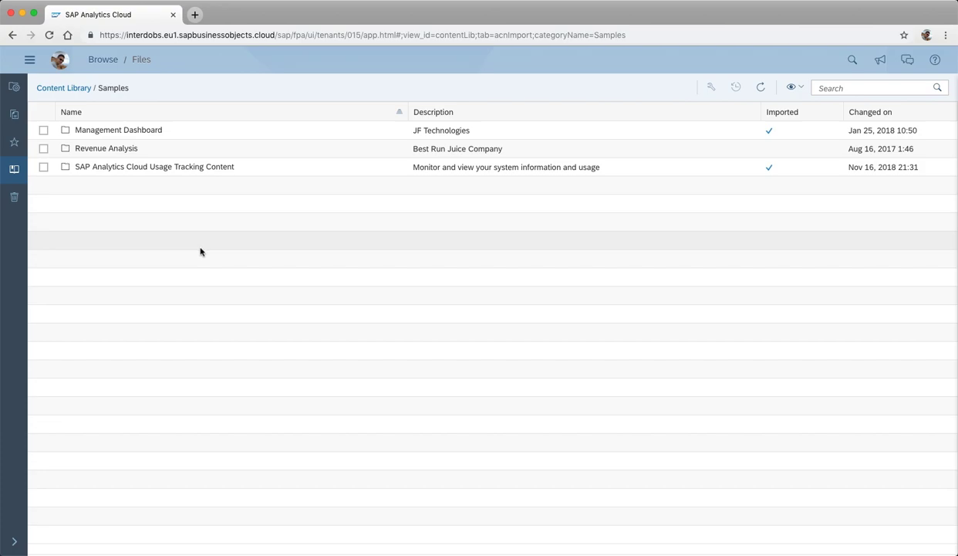
# Open the permissions of the BI Admin role from the Security roles.
pyautogui.click(29, 59)
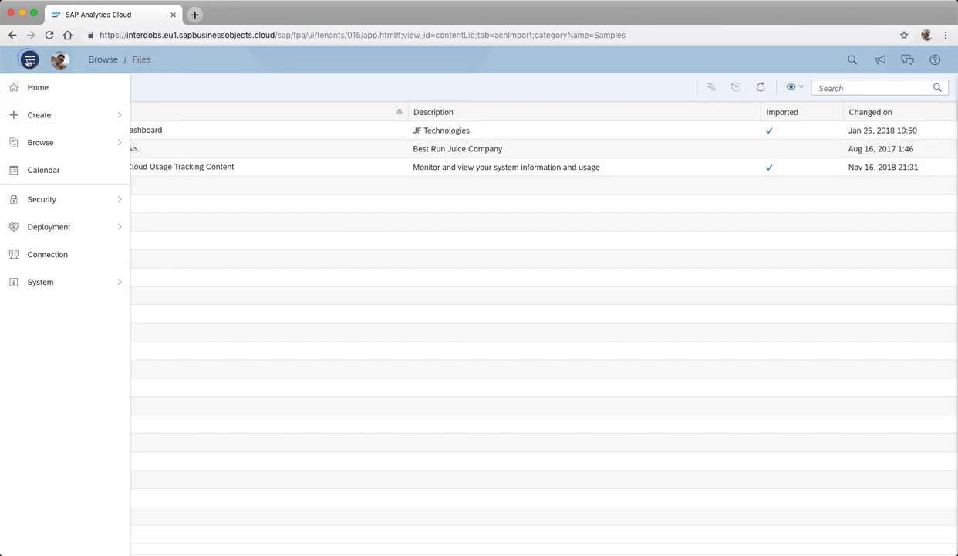
pyautogui.click(55, 199)
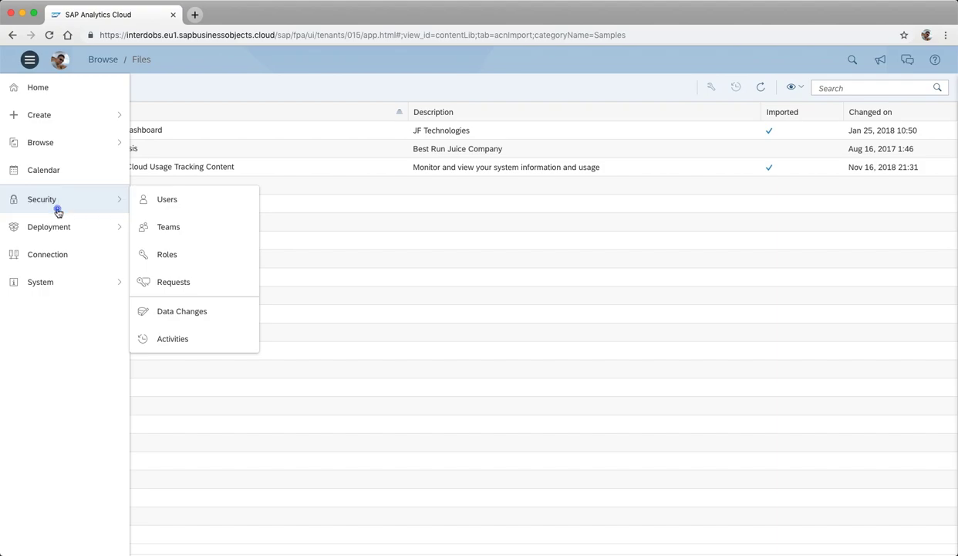
pyautogui.click(170, 257)
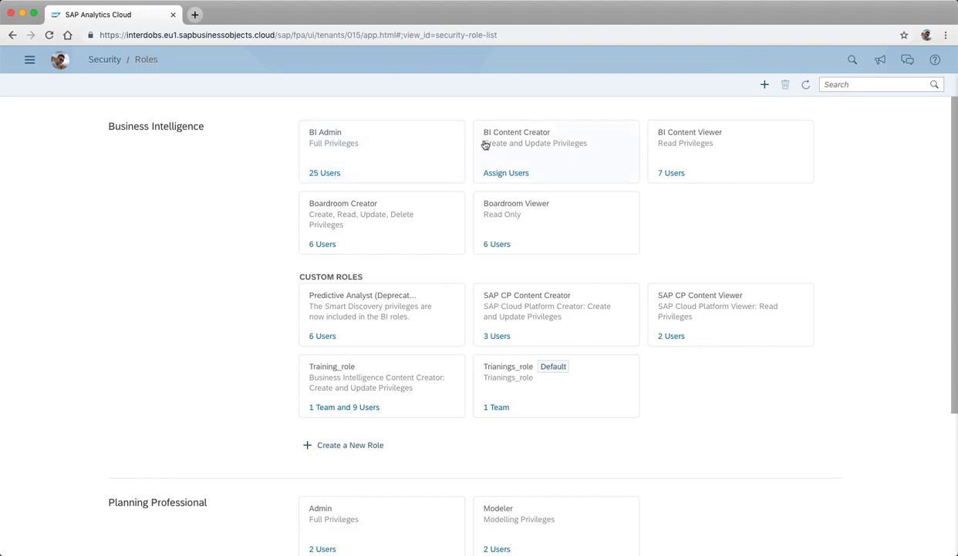
pyautogui.click(326, 132)
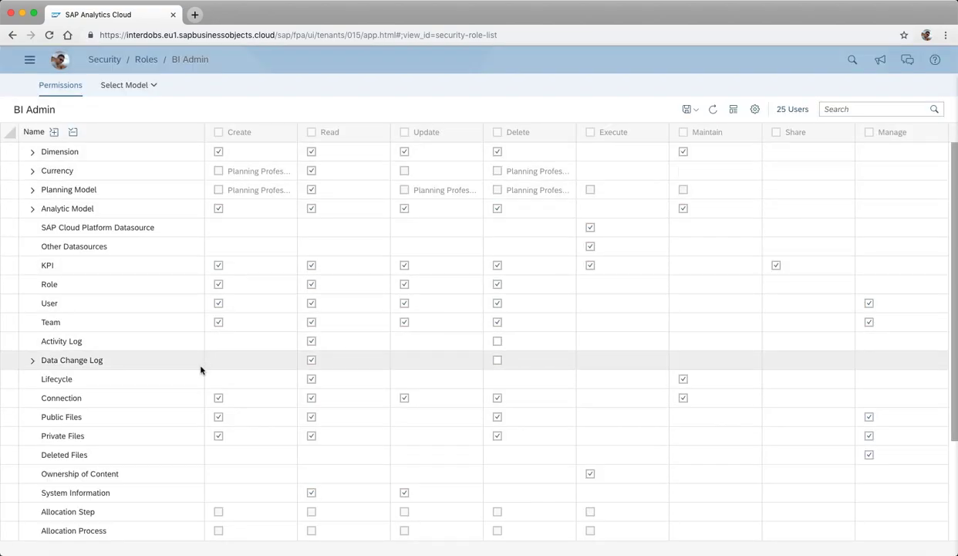
# Check the Read permission for the Activity Log in the BI Admin role.
pyautogui.click(10, 341)
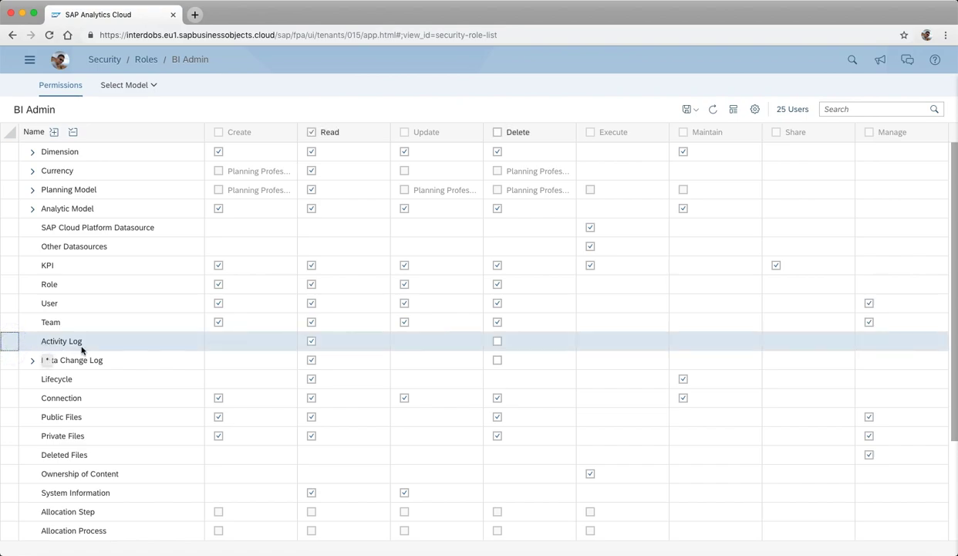
pyautogui.click(312, 341)
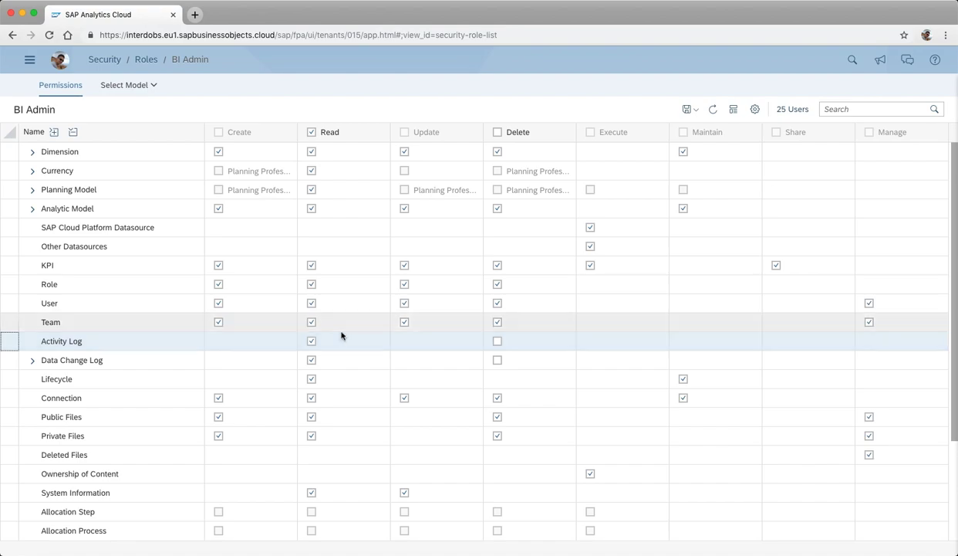
# Go back to the home page and open the recent SAC Content Usage story.
pyautogui.click(29, 61)
pyautogui.click(46, 89)
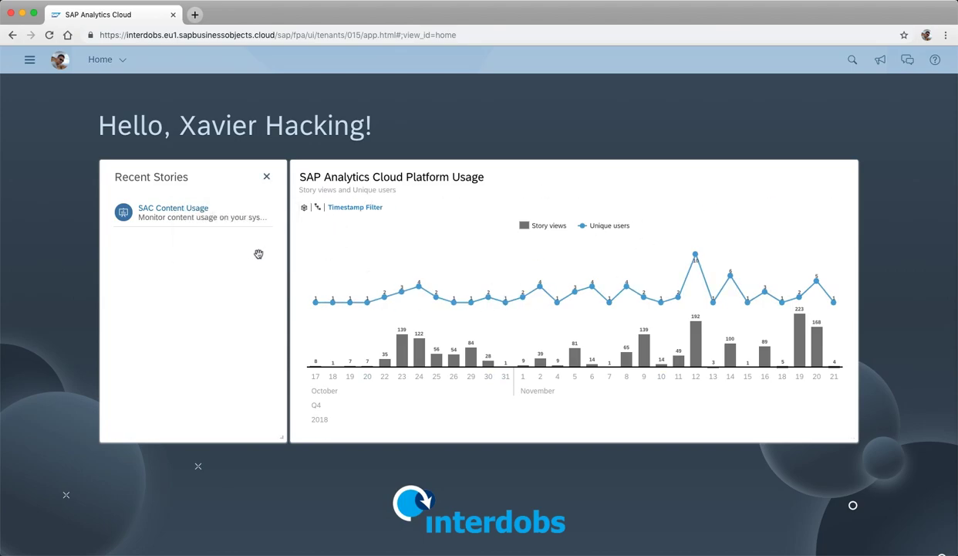
pyautogui.click(177, 208)
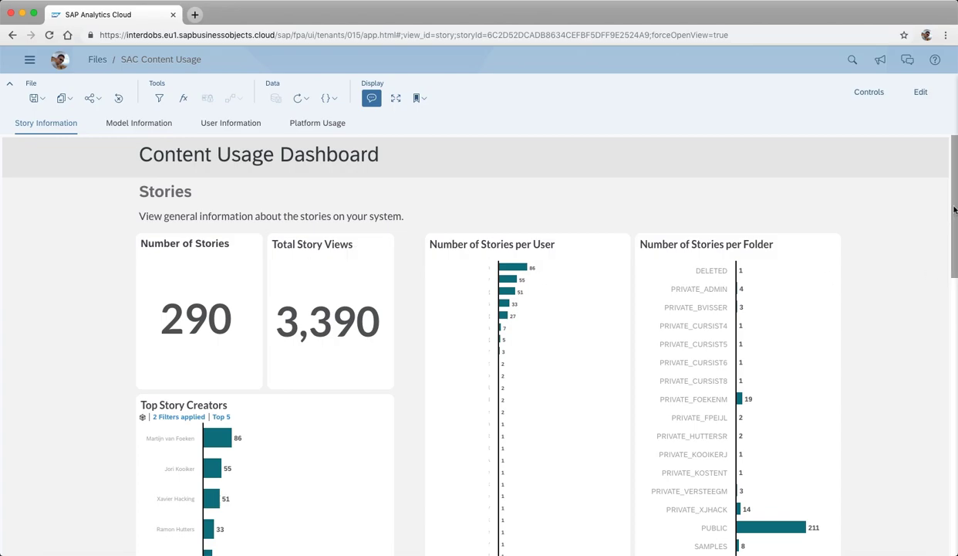
# Examine the Story Information page, from the story counts and top creators through the view rankings to the Oldest Accessed Stories table.
pyautogui.scroll(-1, 954, 206)
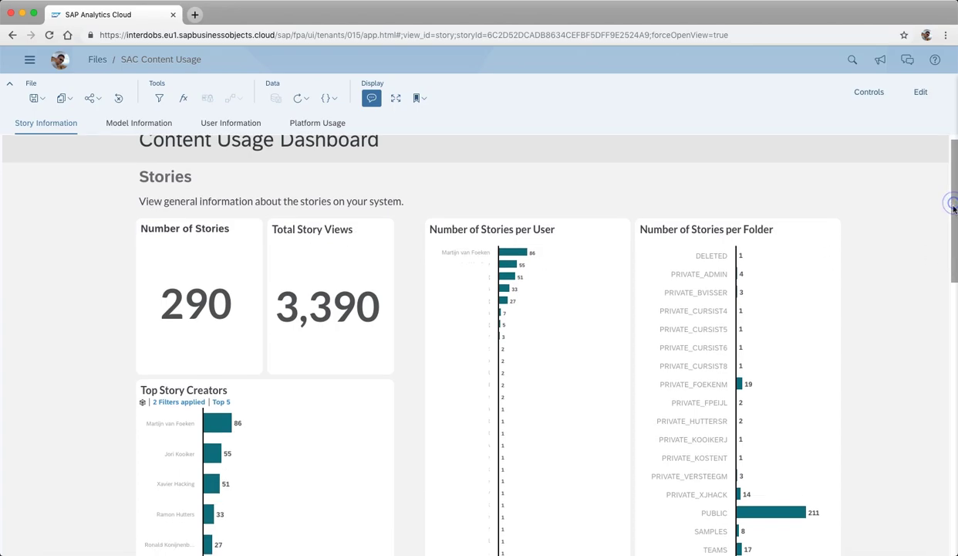
pyautogui.scroll(1, 951, 202)
pyautogui.scroll(-2, 951, 208)
pyautogui.scroll(2, 950, 212)
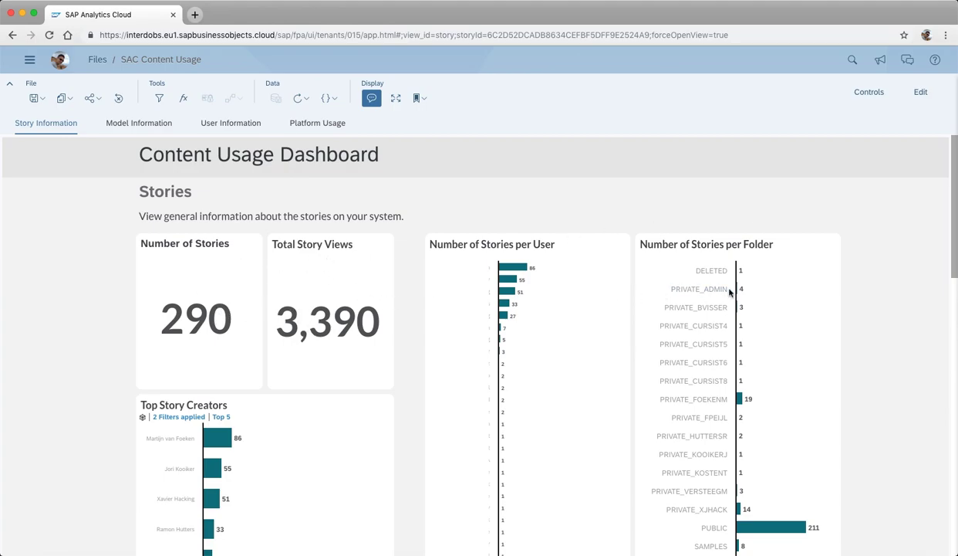
pyautogui.moveTo(450, 240)
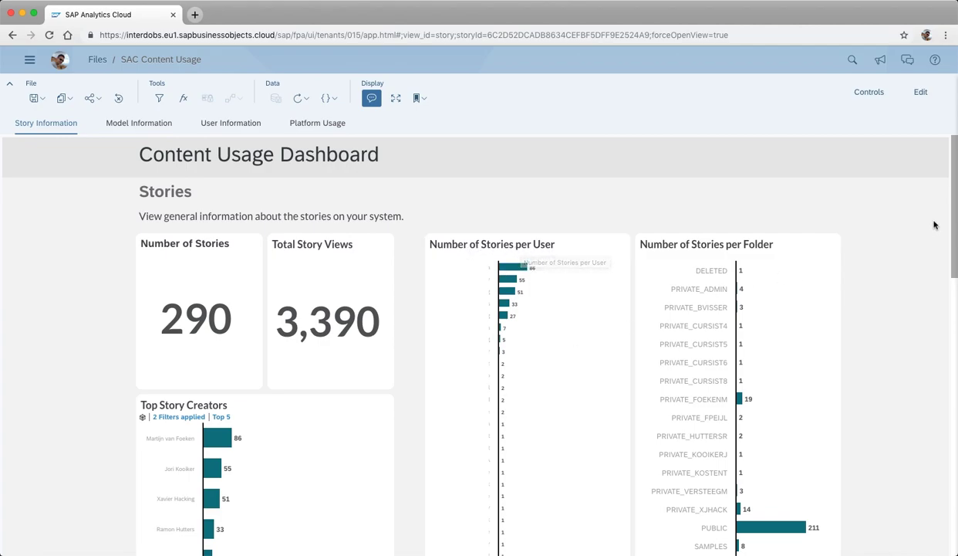
pyautogui.scroll(-1, 954, 202)
pyautogui.scroll(-3, 954, 203)
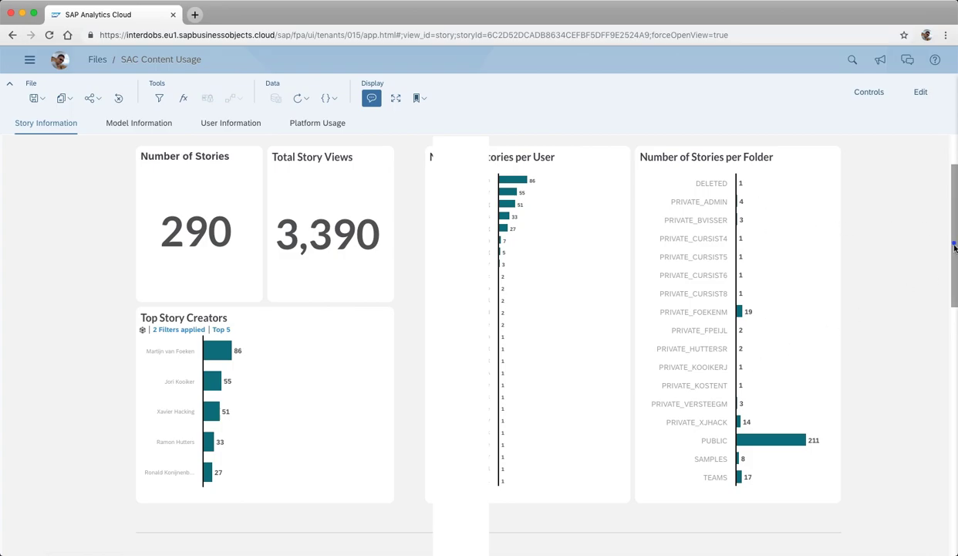
pyautogui.moveTo(955, 247); pyautogui.dragTo(945, 403)
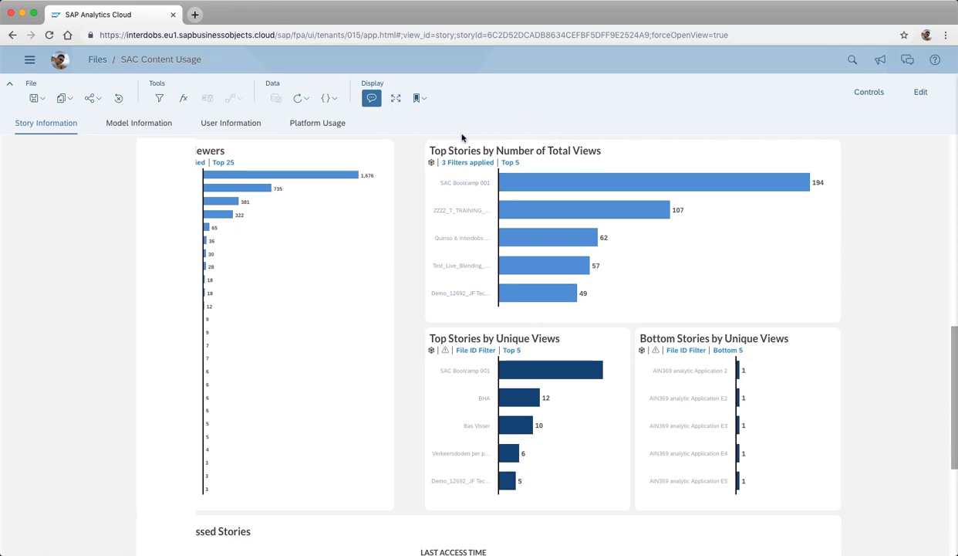
pyautogui.scroll(-3, 602, 310)
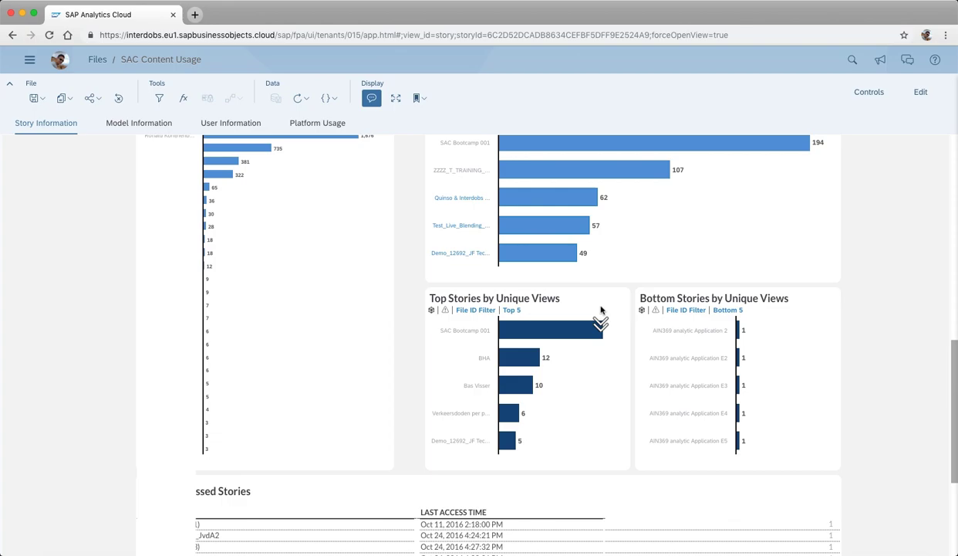
pyautogui.scroll(-5, 601, 310)
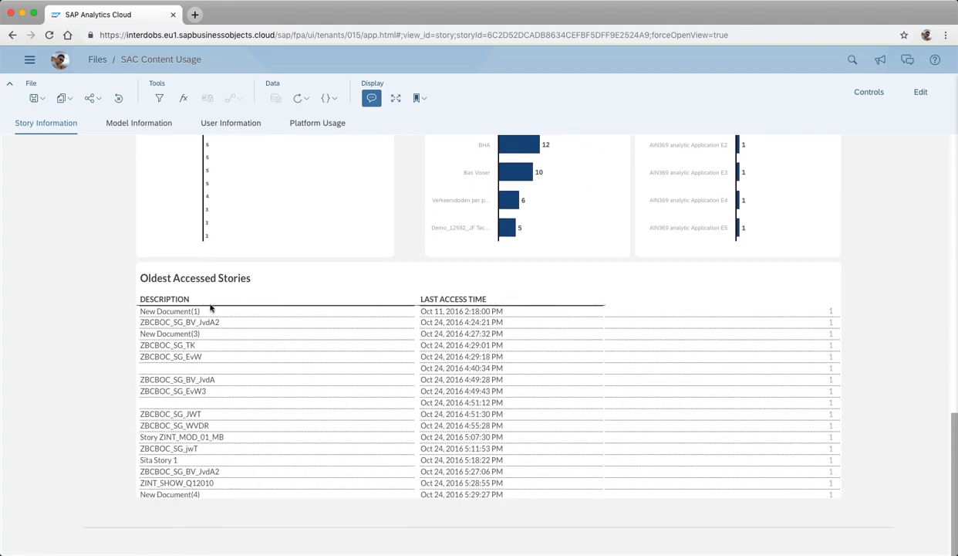
pyautogui.click(436, 310)
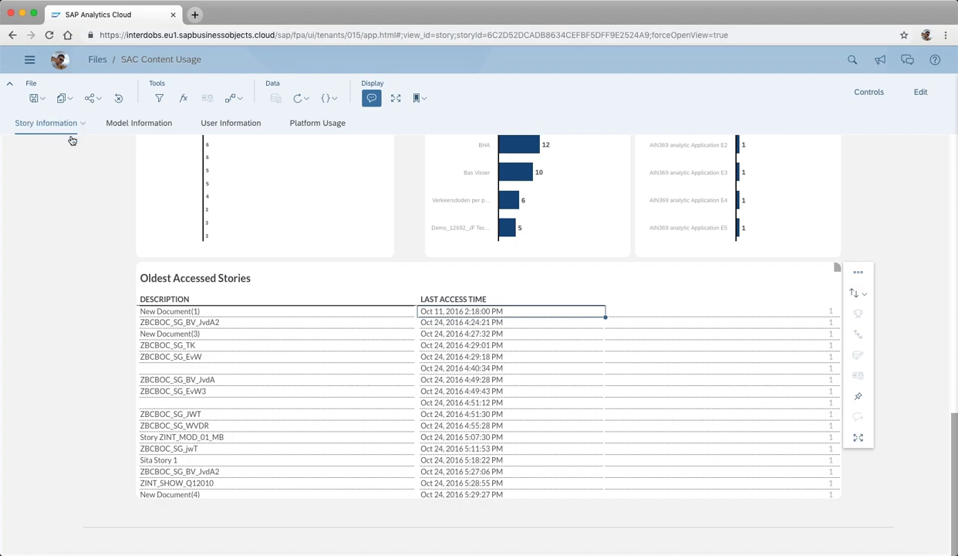
# Review the Model Information page, including model counts, reads per user, List of Models Created and Least Used Models.
pyautogui.click(143, 128)
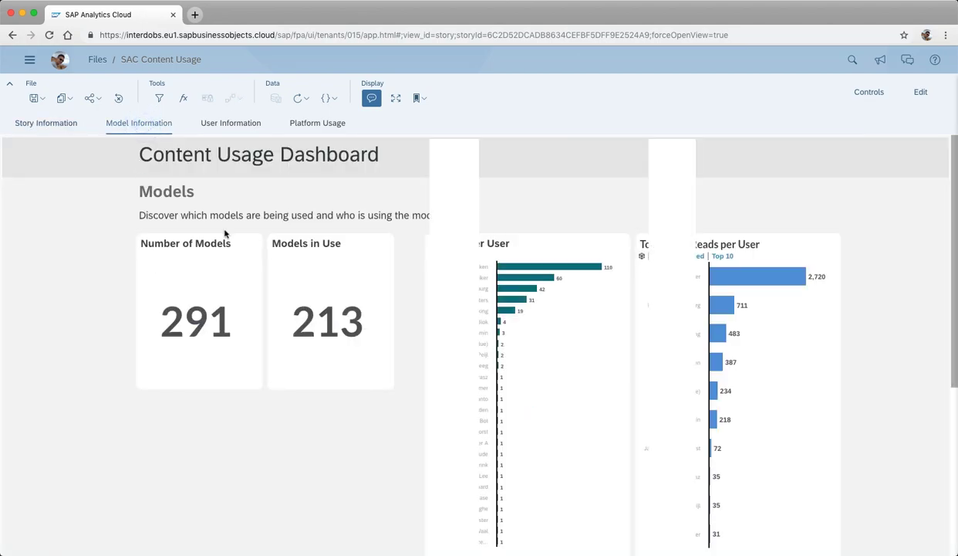
pyautogui.scroll(-1, 351, 262)
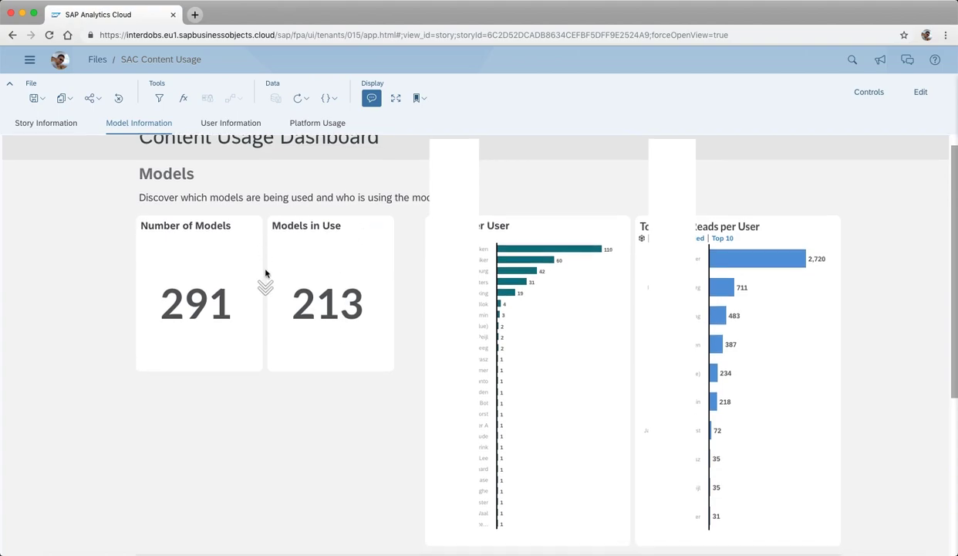
pyautogui.scroll(-3, 311, 270)
pyautogui.scroll(-3, 312, 265)
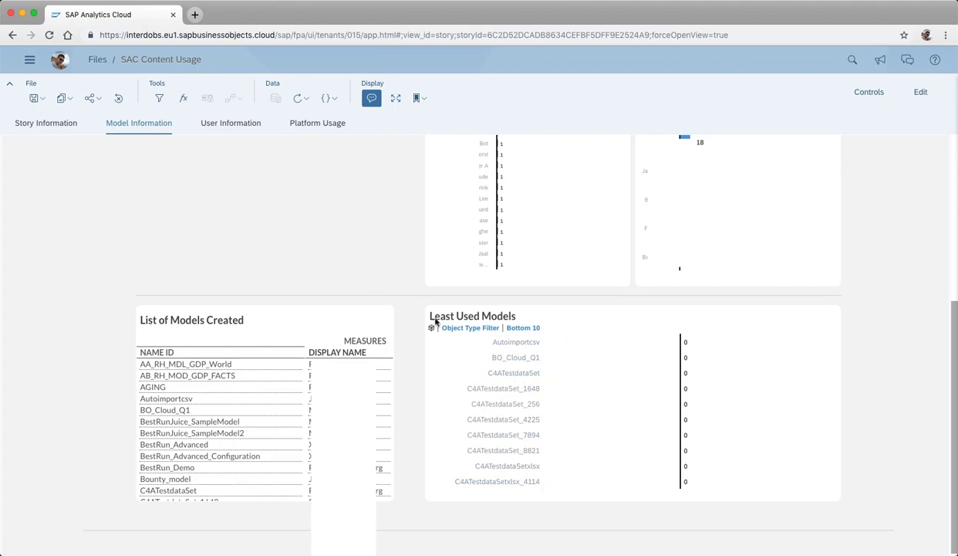
pyautogui.scroll(3, 335, 249)
pyautogui.scroll(2, 334, 247)
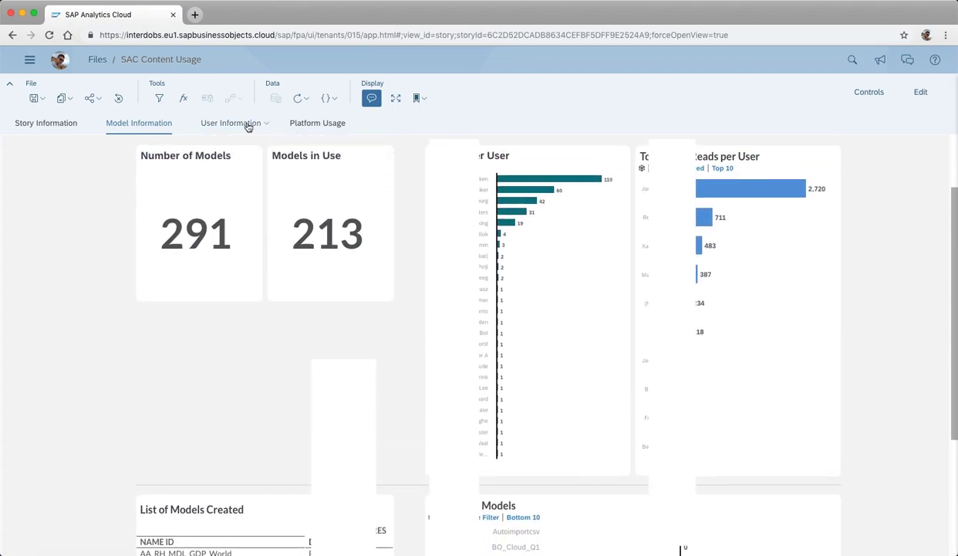
# Review the user activity charts on the User Information page and the story views and unique users chart on the Platform Usage page.
pyautogui.click(245, 124)
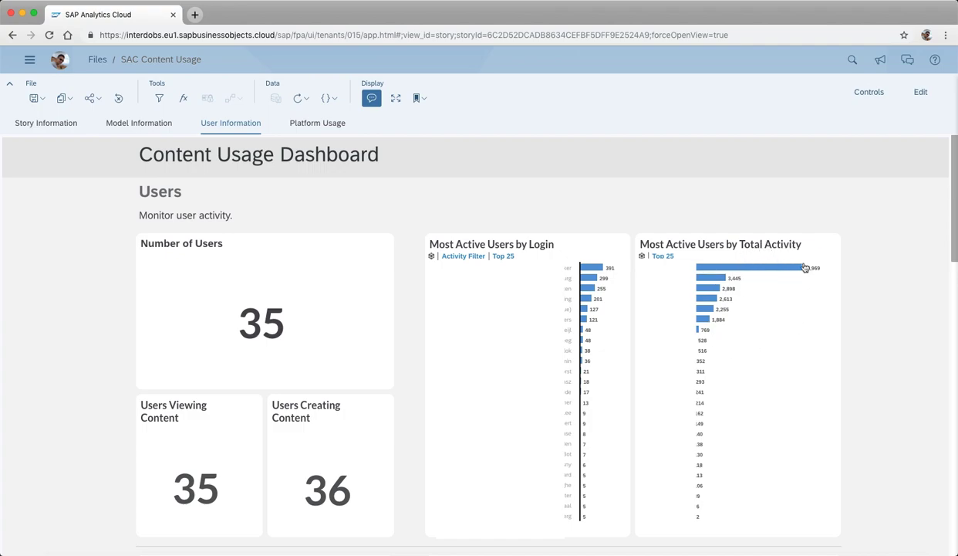
pyautogui.moveTo(703, 355)
pyautogui.scroll(-10, 703, 355)
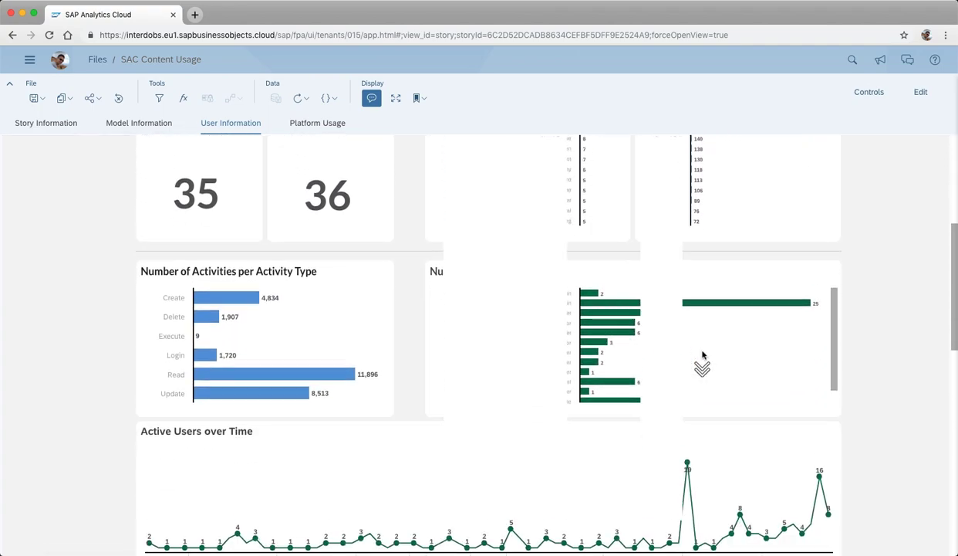
pyautogui.scroll(-1, 703, 355)
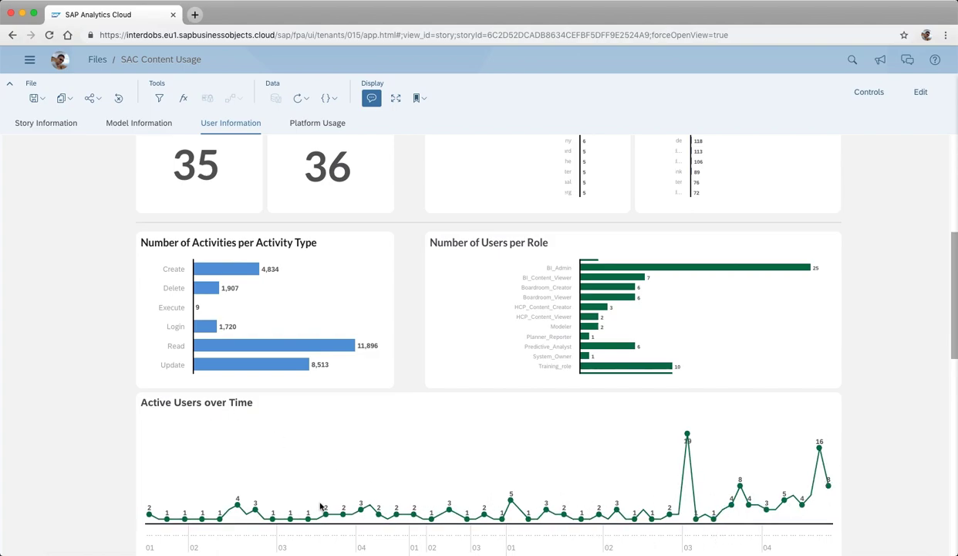
pyautogui.scroll(8, 297, 448)
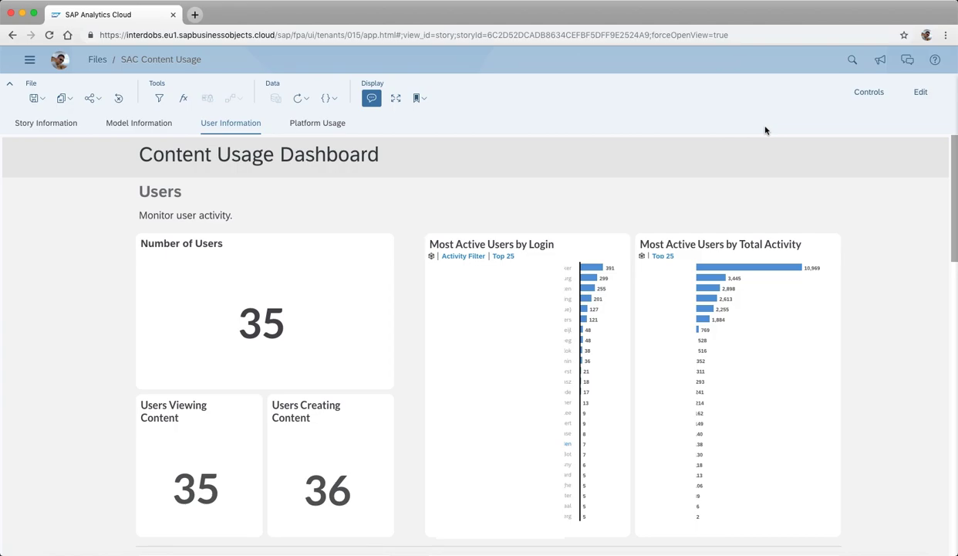
pyautogui.click(322, 124)
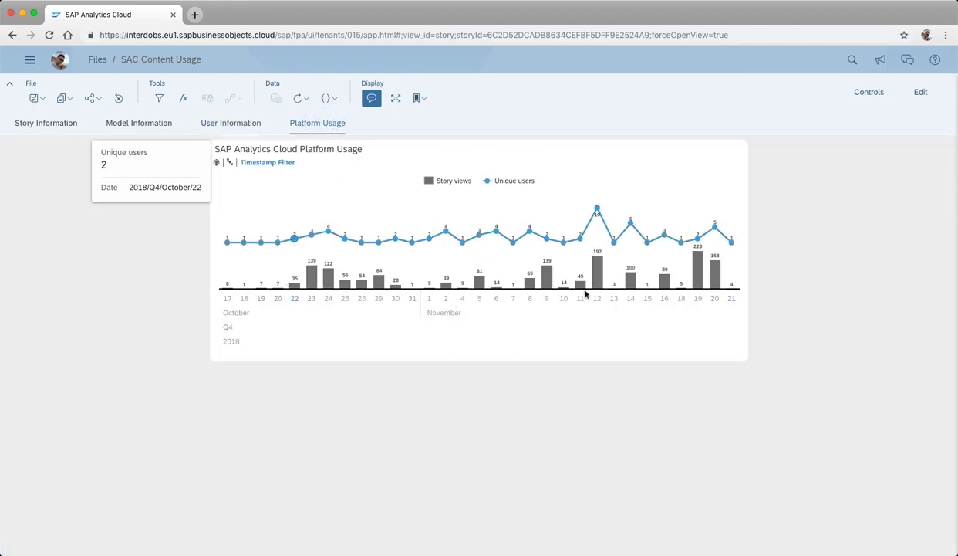
pyautogui.moveTo(577, 246)
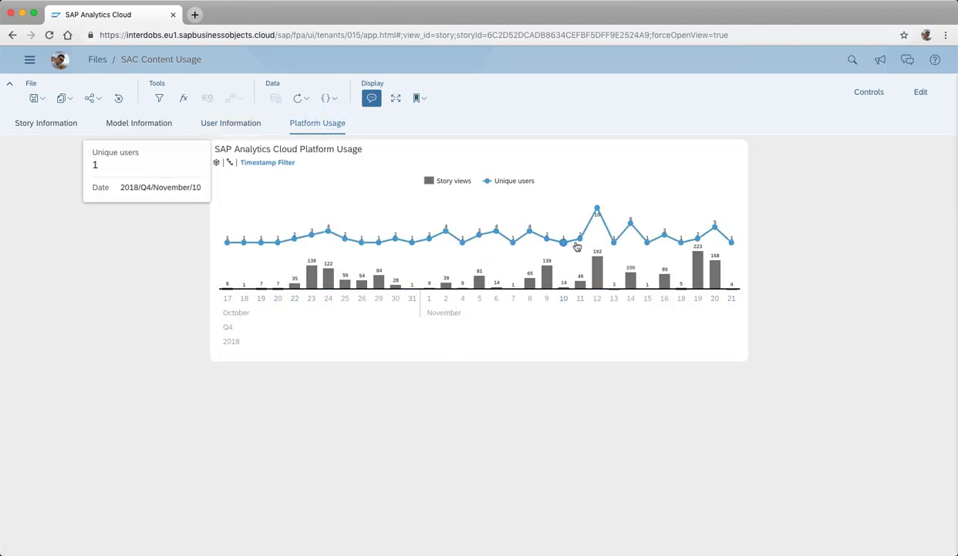
# Put the story into edit mode, switch to its data view and inspect the list of underlying SAP__SAC_USAGE models.
pyautogui.click(925, 100)
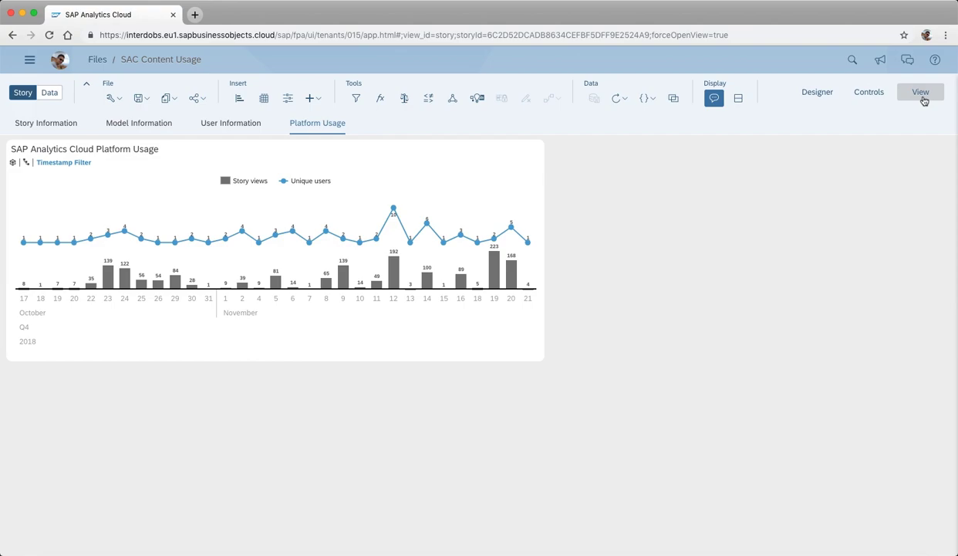
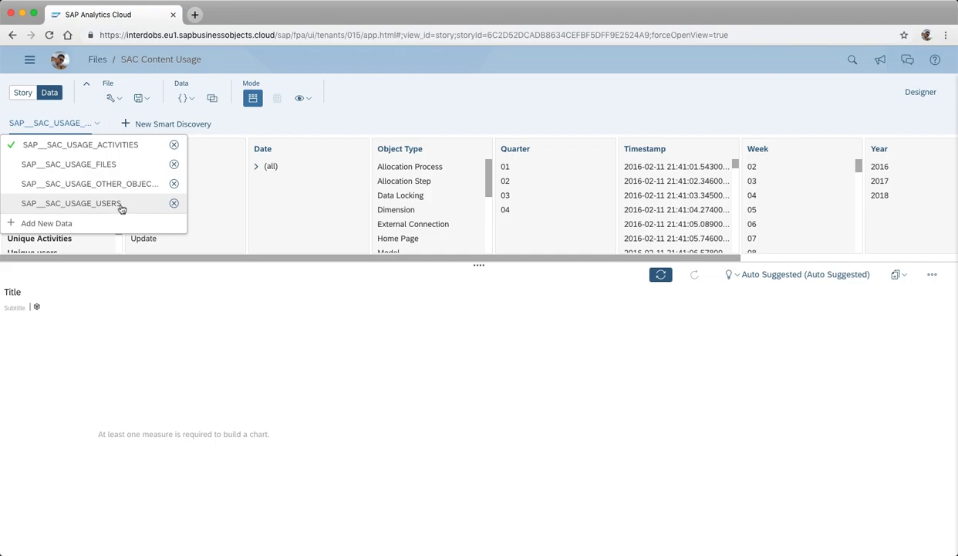
pyautogui.click(171, 306)
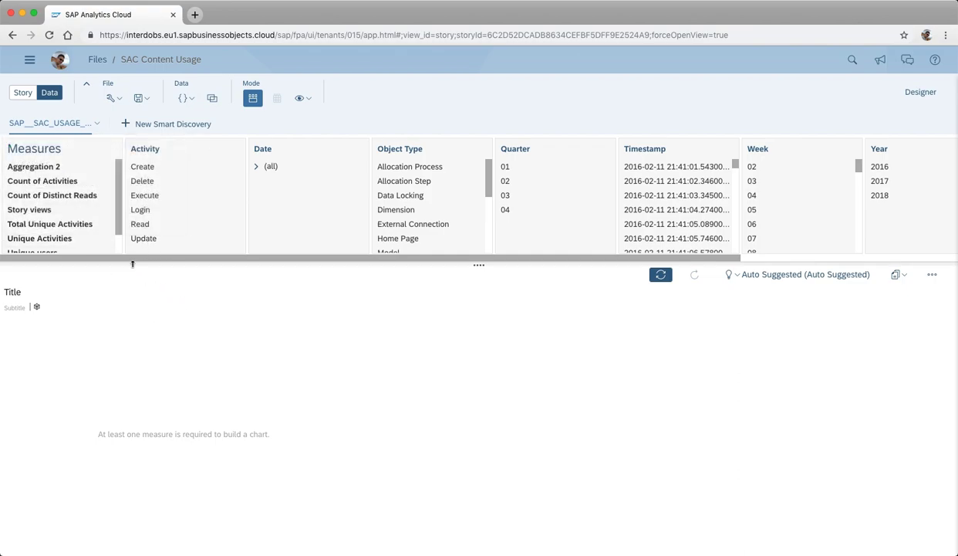
pyautogui.click(75, 126)
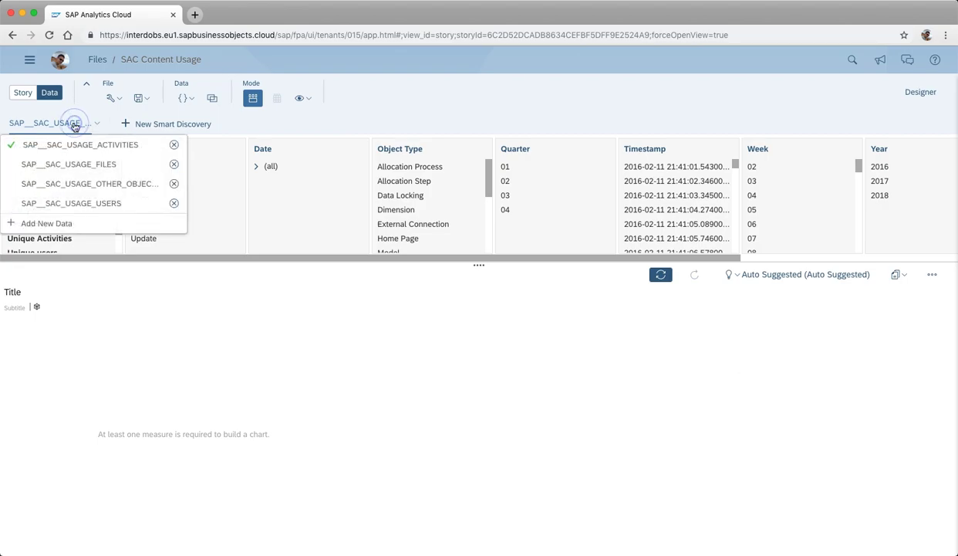
pyautogui.click(75, 124)
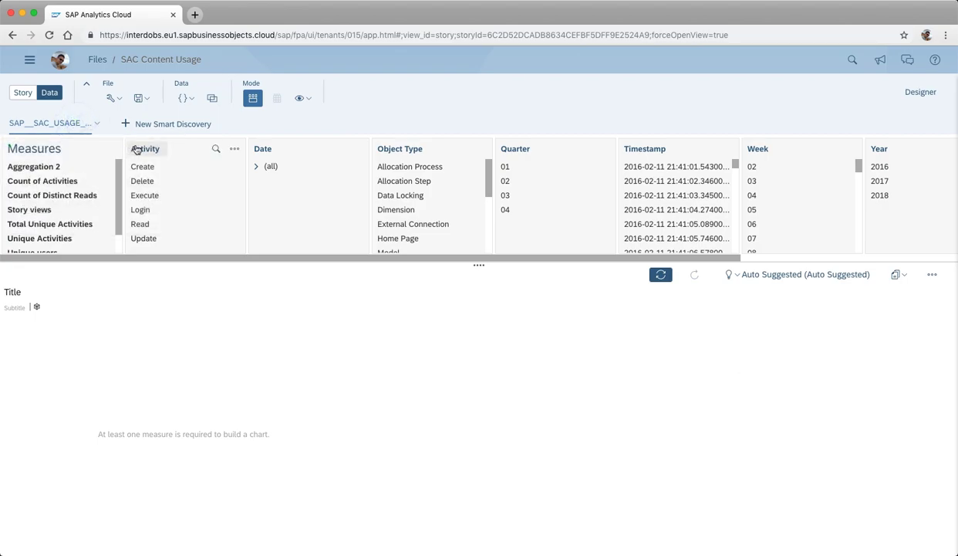
pyautogui.click(29, 60)
pyautogui.click(42, 197)
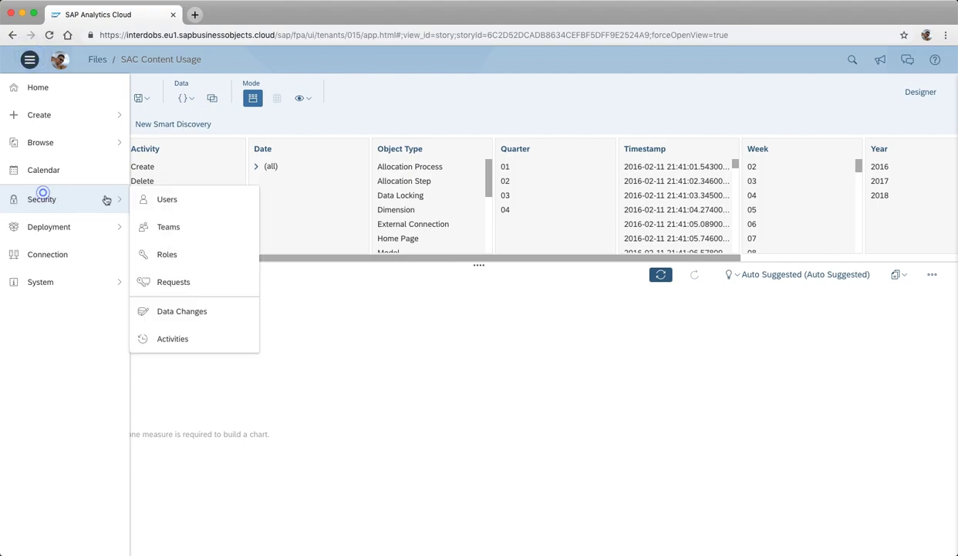
pyautogui.click(324, 364)
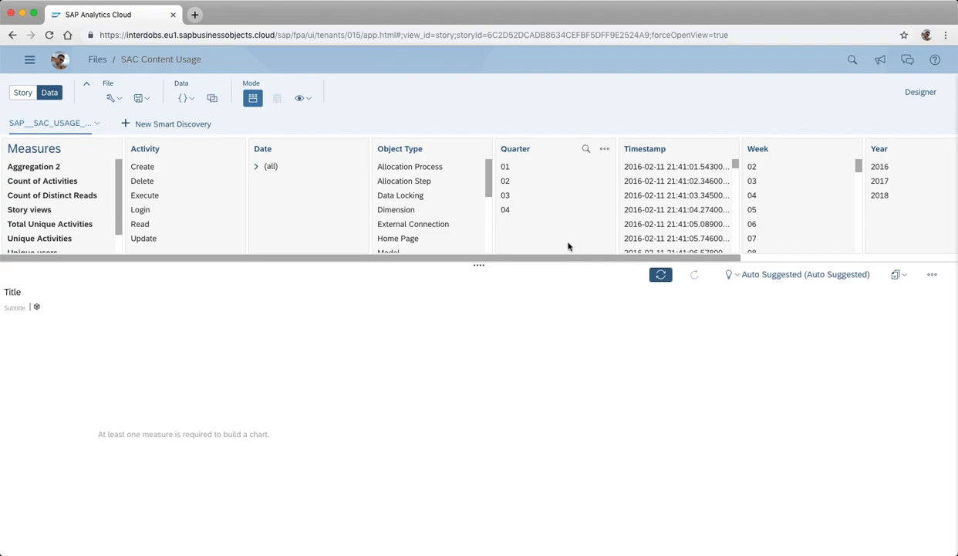
# Select the Activity and Object Type dimensions for the chart, and show the Description and Status dimensions among the explorable data.
pyautogui.click(146, 149)
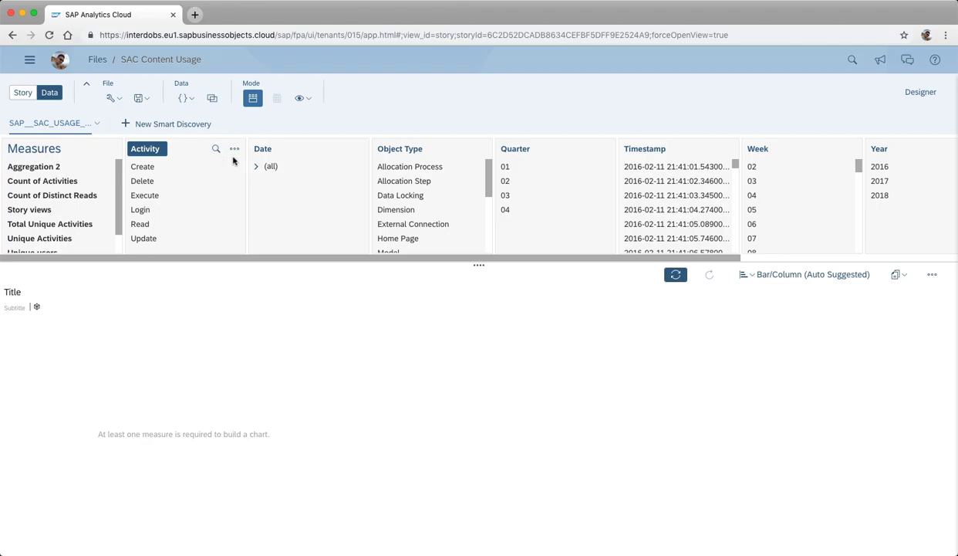
pyautogui.click(411, 149)
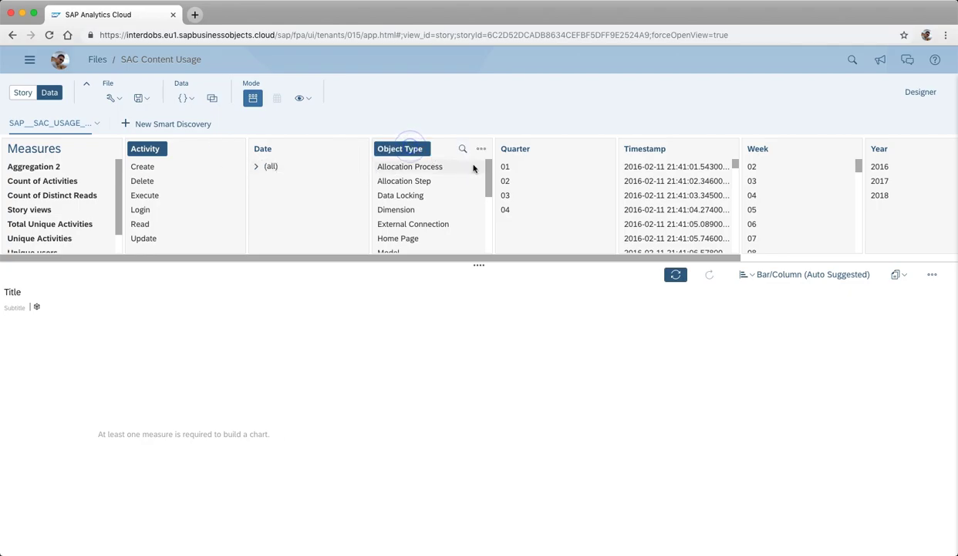
pyautogui.moveTo(699, 257); pyautogui.dragTo(861, 244)
pyautogui.click(760, 195)
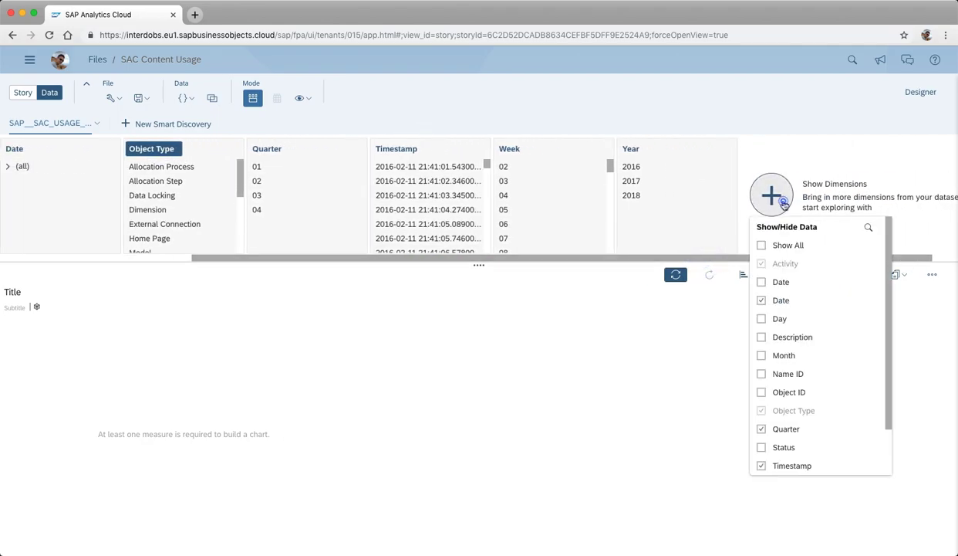
pyautogui.click(762, 339)
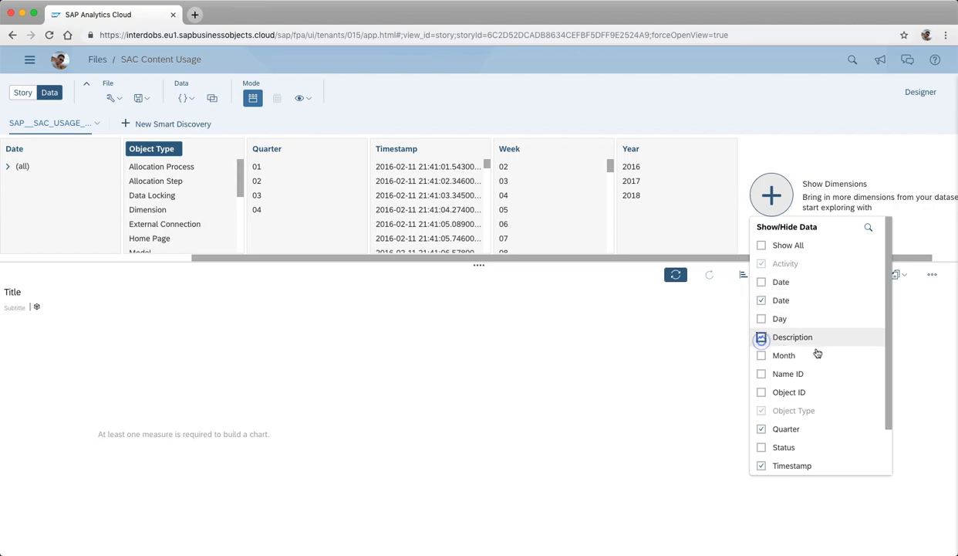
pyautogui.scroll(-3, 811, 357)
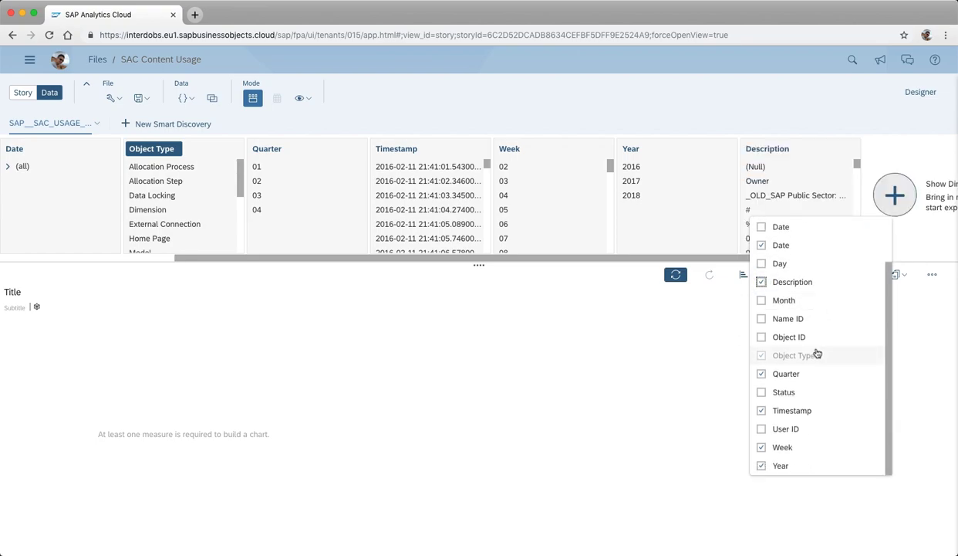
pyautogui.click(762, 392)
pyautogui.click(717, 393)
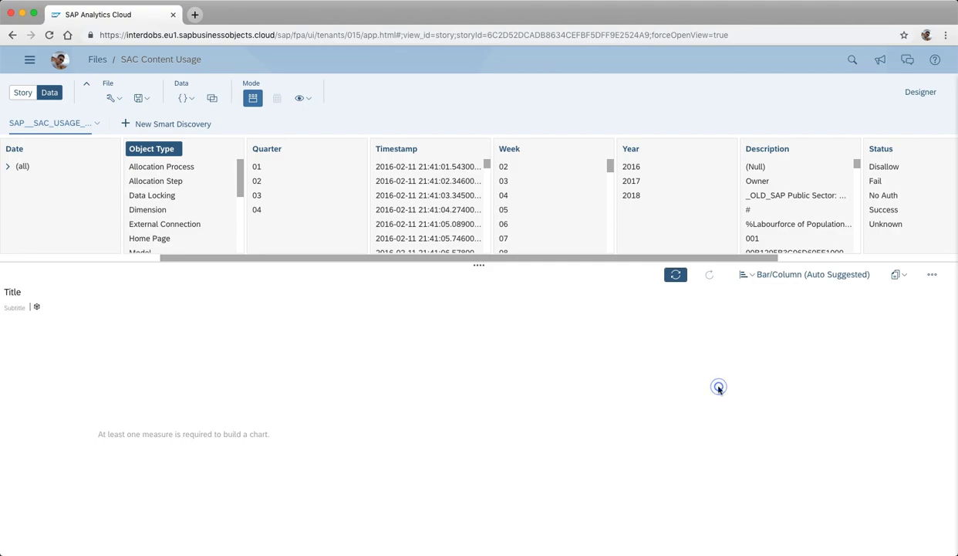
# Add the Count of Activities measure to the Activity and Object Type breakdown, and show the result as a table.
pyautogui.click(853, 276)
pyautogui.click(853, 276)
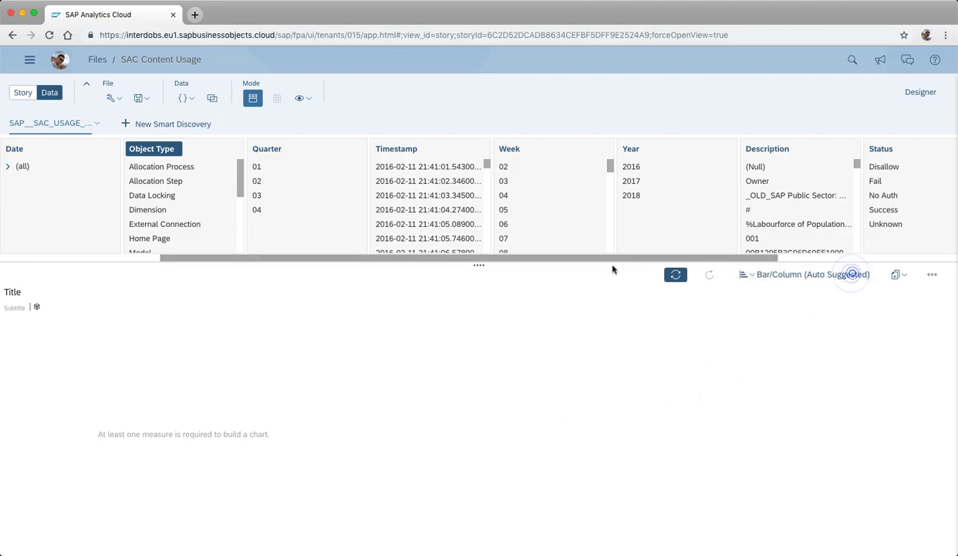
pyautogui.moveTo(479, 259); pyautogui.dragTo(297, 259)
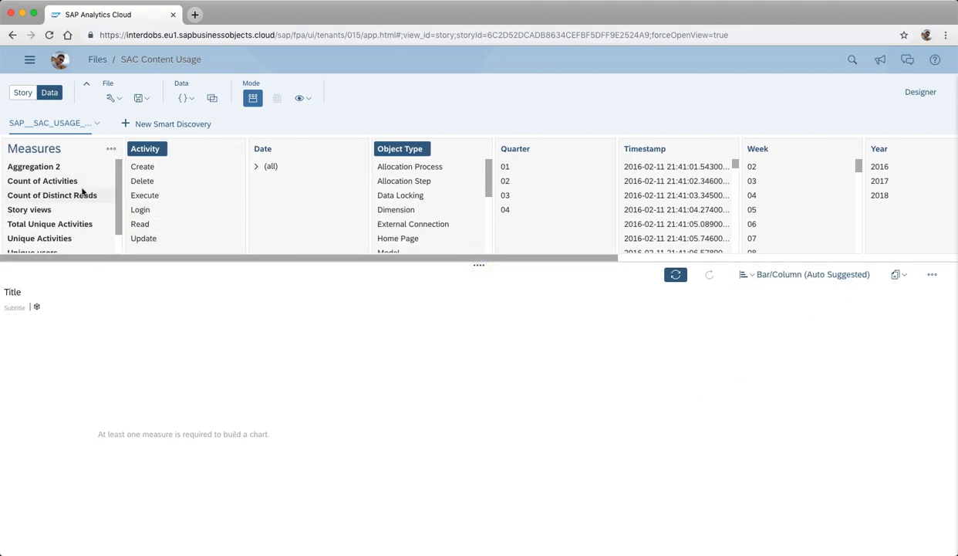
pyautogui.scroll(-1, 83, 181)
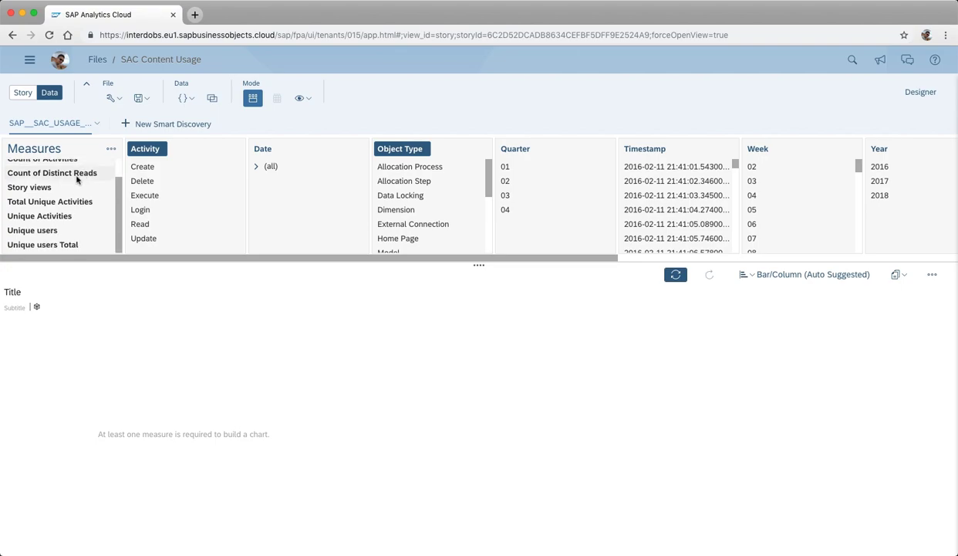
pyautogui.scroll(1, 87, 211)
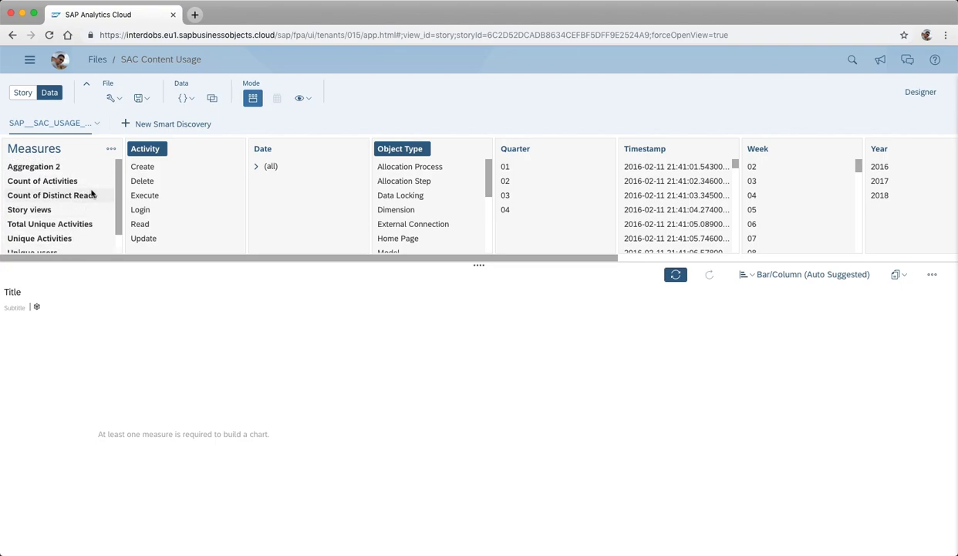
pyautogui.click(62, 181)
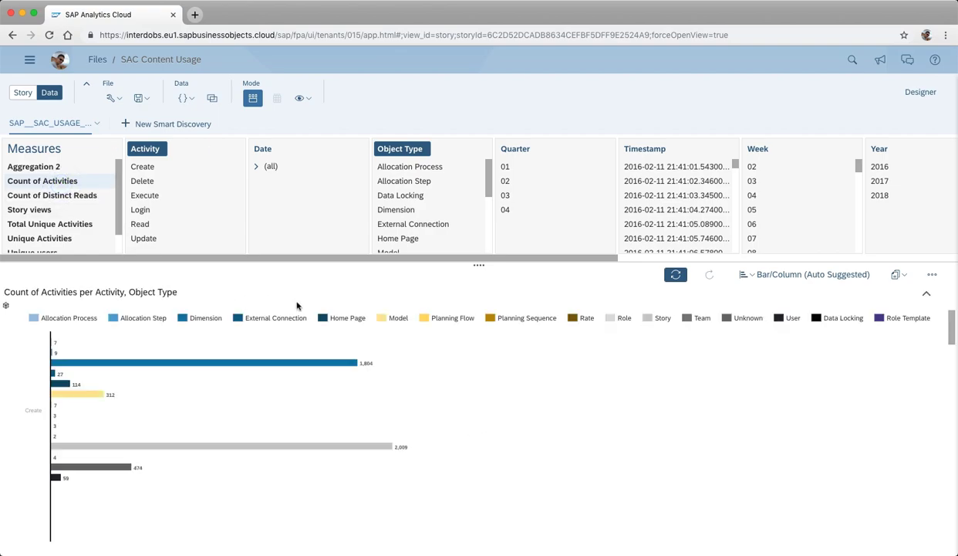
pyautogui.click(810, 275)
pyautogui.click(786, 316)
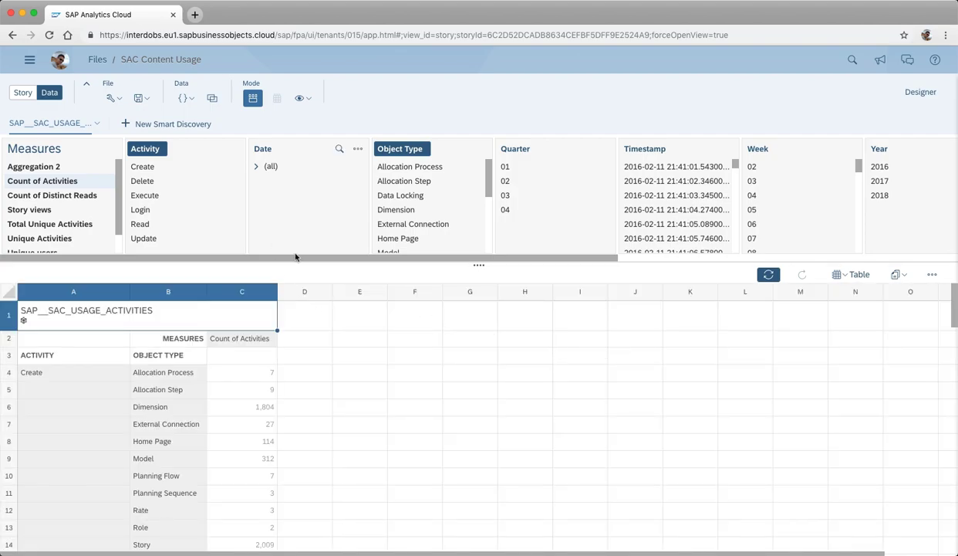
# Filter the activities table to the Story object type and the Read activity.
pyautogui.moveTo(296, 260); pyautogui.dragTo(339, 264)
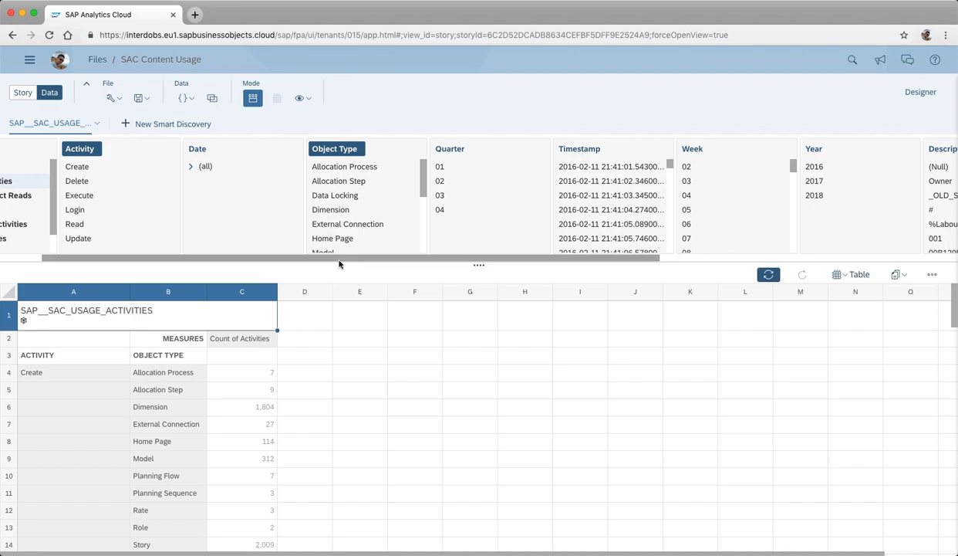
pyautogui.moveTo(423, 179); pyautogui.dragTo(413, 236)
pyautogui.click(323, 204)
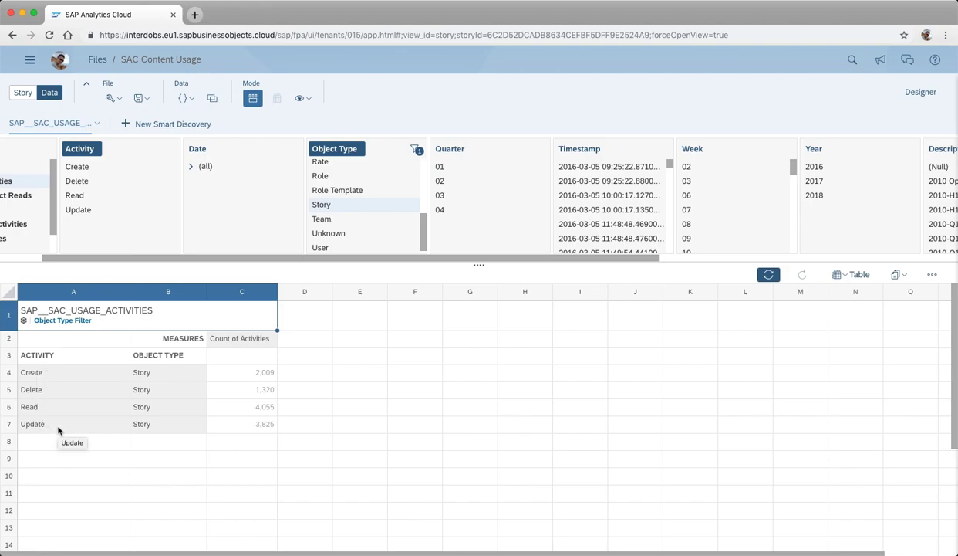
pyautogui.click(38, 407)
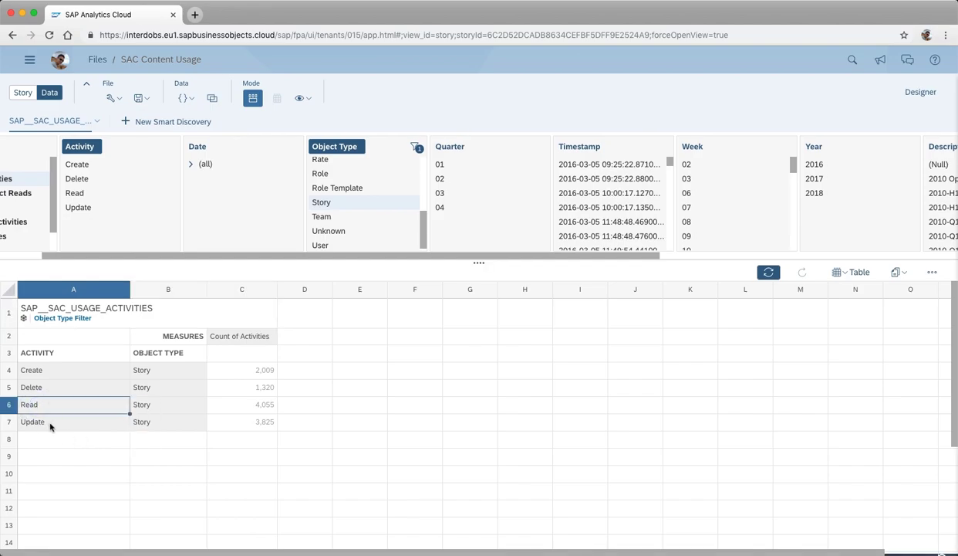
pyautogui.click(81, 193)
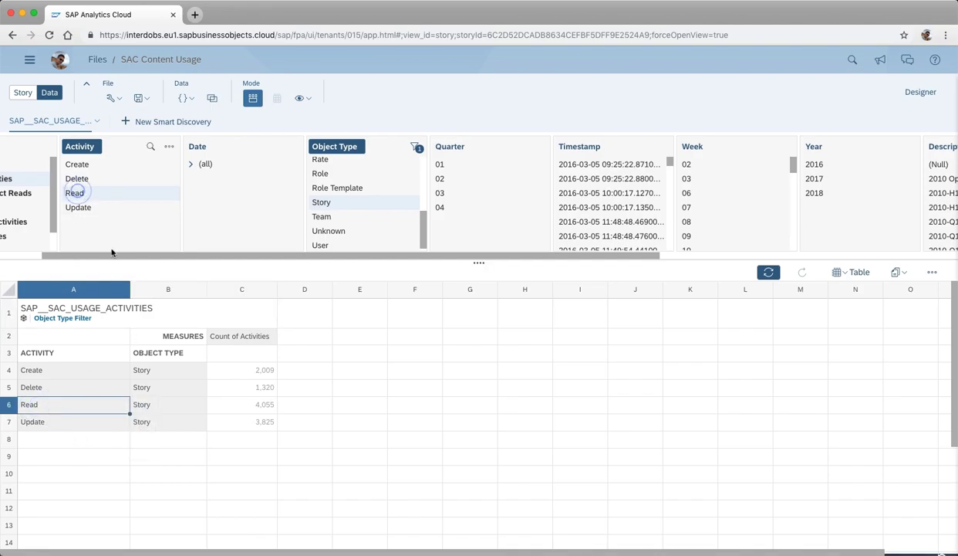
pyautogui.click(251, 370)
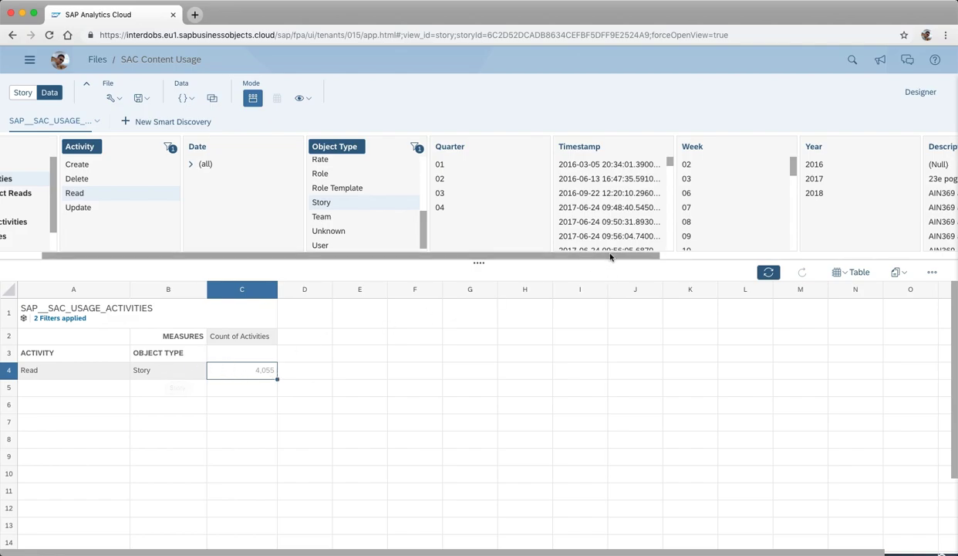
# Show the User ID dimension in the explorable data, break the story reads down by it and review the counts per user.
pyautogui.moveTo(609, 255); pyautogui.dragTo(872, 262)
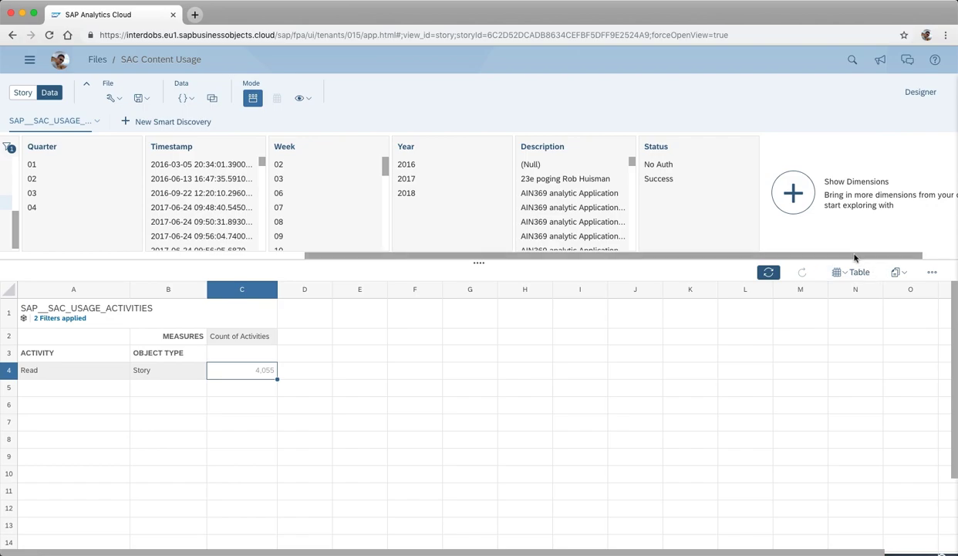
pyautogui.click(794, 196)
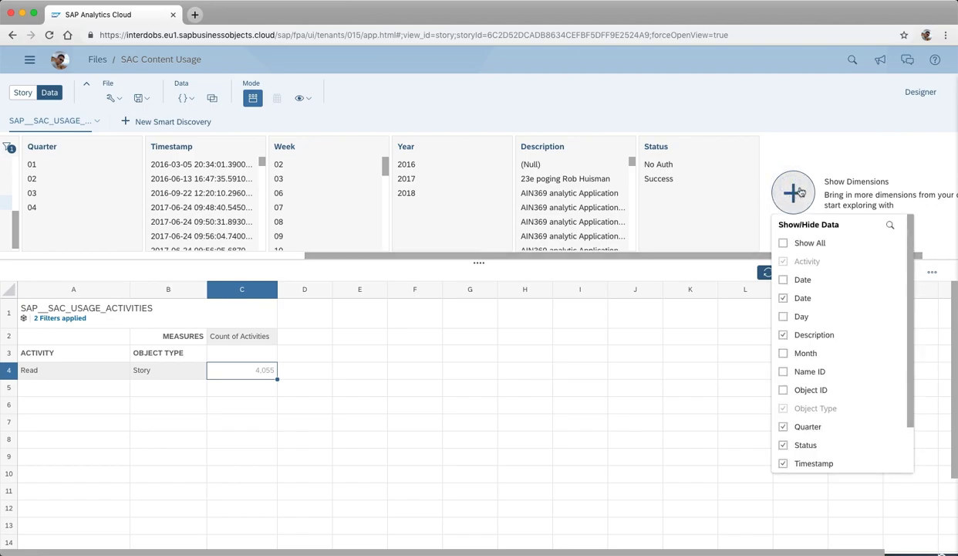
pyautogui.scroll(-2, 847, 359)
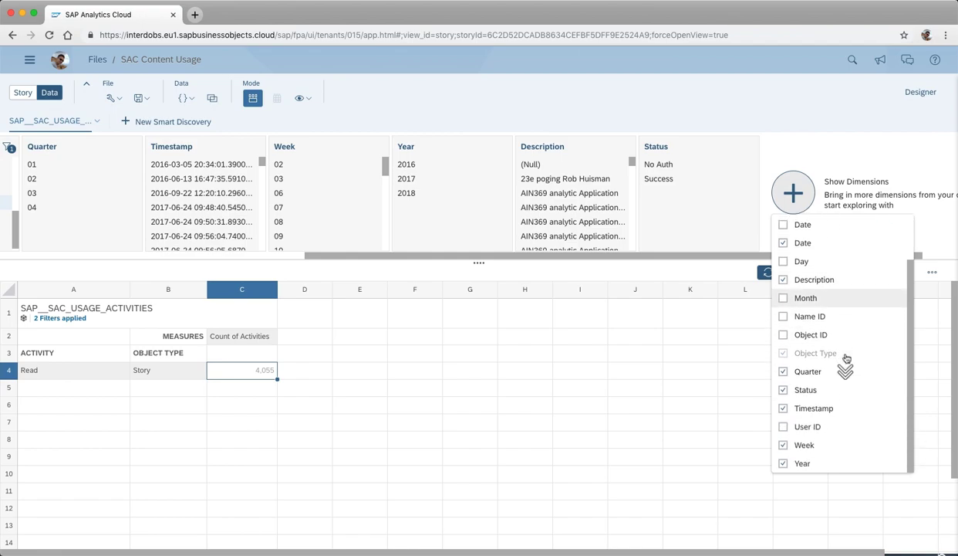
pyautogui.click(783, 426)
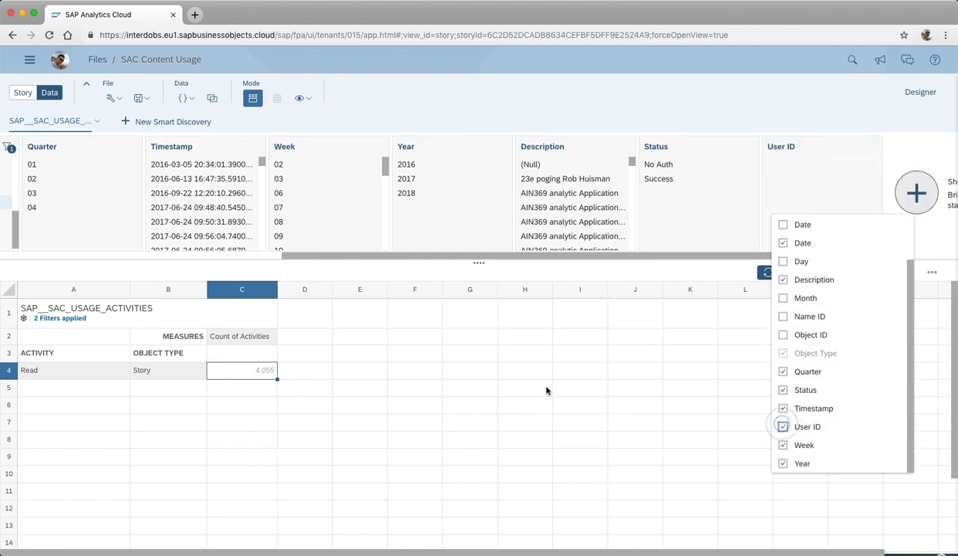
pyautogui.click(445, 405)
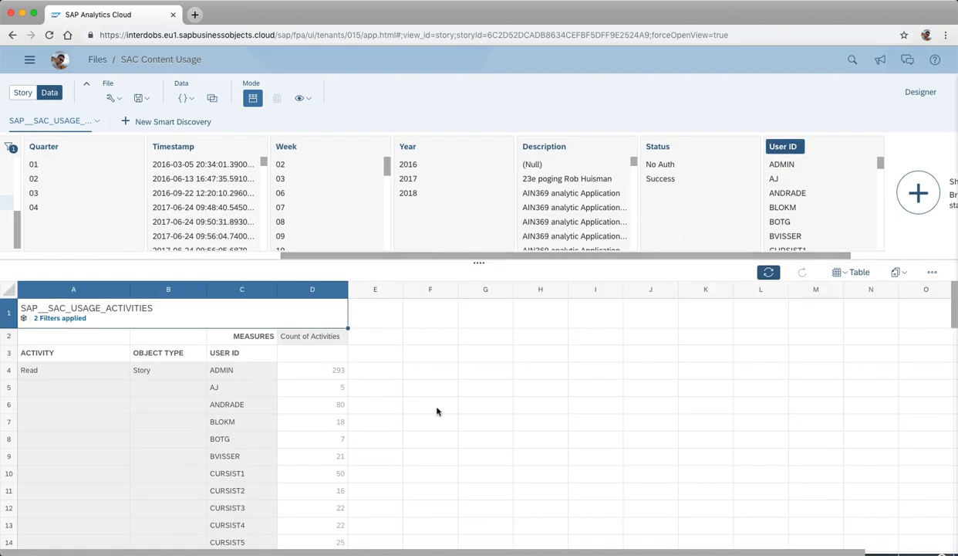
pyautogui.scroll(-10, 341, 479)
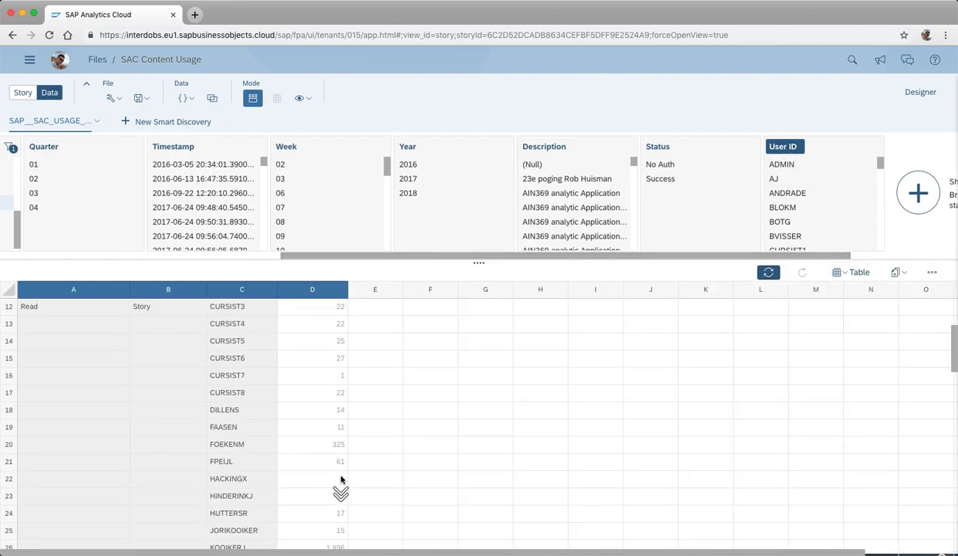
pyautogui.scroll(10, 341, 474)
pyautogui.scroll(1, 341, 475)
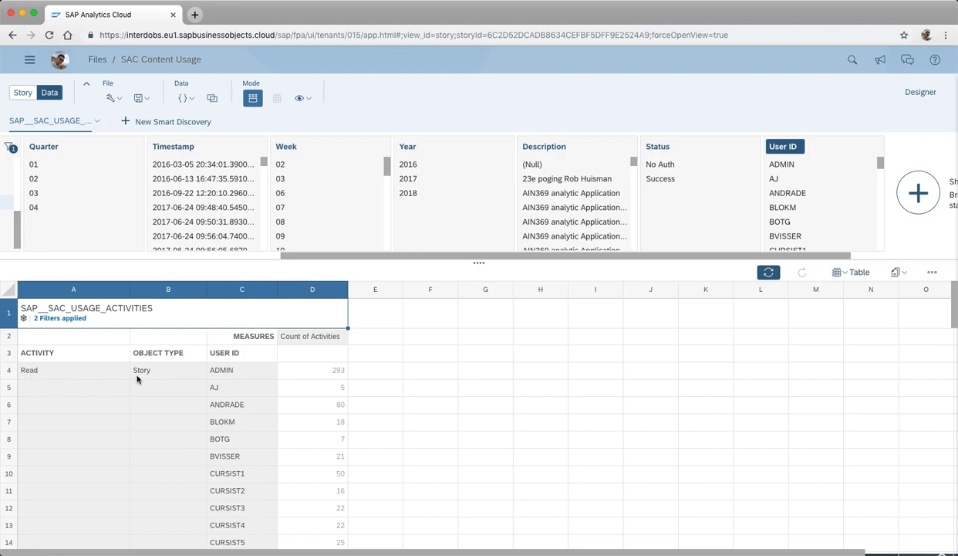
# Filter the table to the Success status without keeping Status as a column, and break the counts down by Year.
pyautogui.click(660, 147)
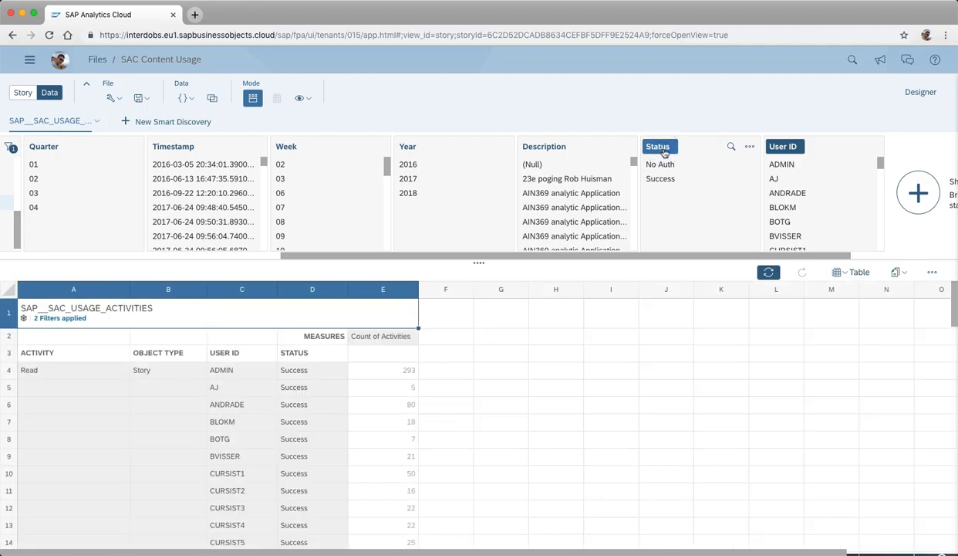
pyautogui.click(660, 179)
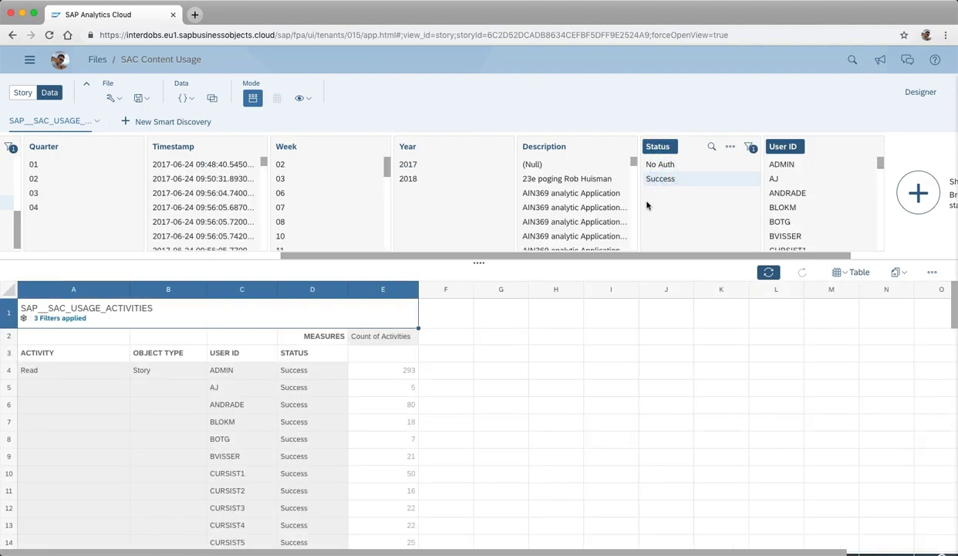
pyautogui.click(658, 146)
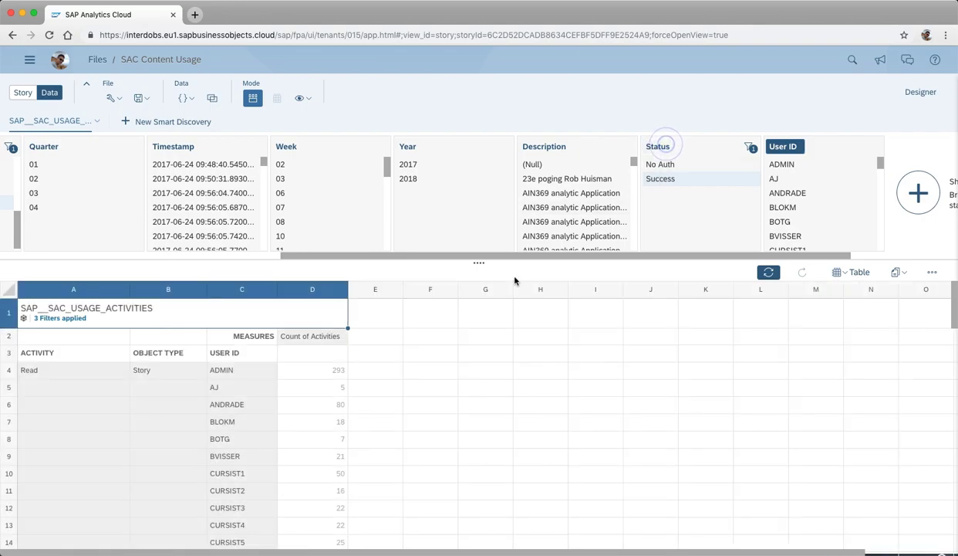
pyautogui.hscroll(-5, 440, 255)
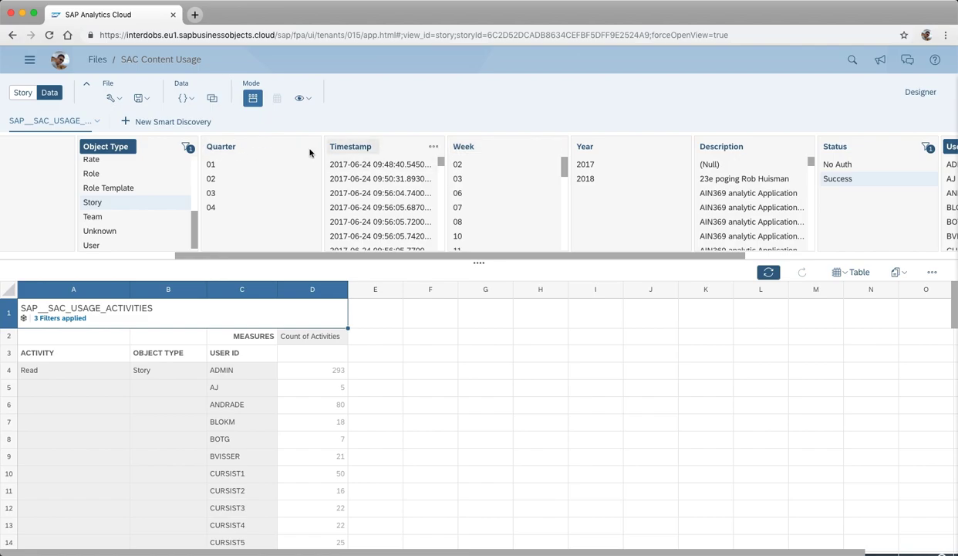
pyautogui.click(583, 147)
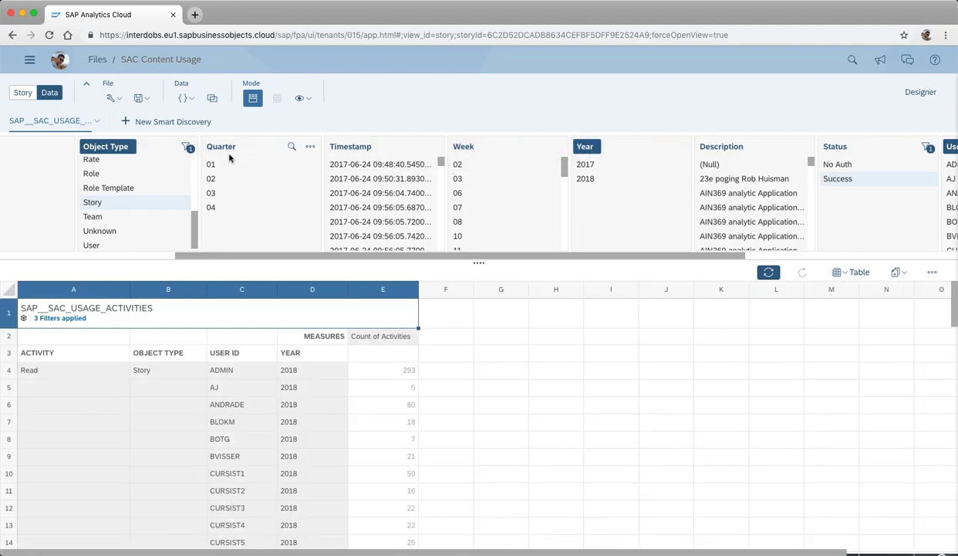
# Look through the Object Type members available for analysis in the activities model.
pyautogui.hscroll(-3, 425, 231)
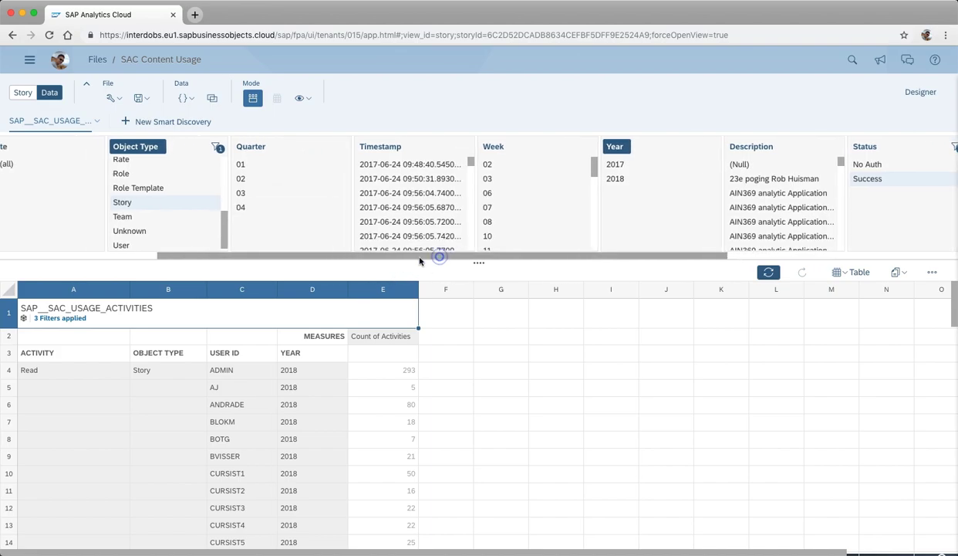
pyautogui.hscroll(3, 427, 232)
pyautogui.hscroll(-5, 263, 197)
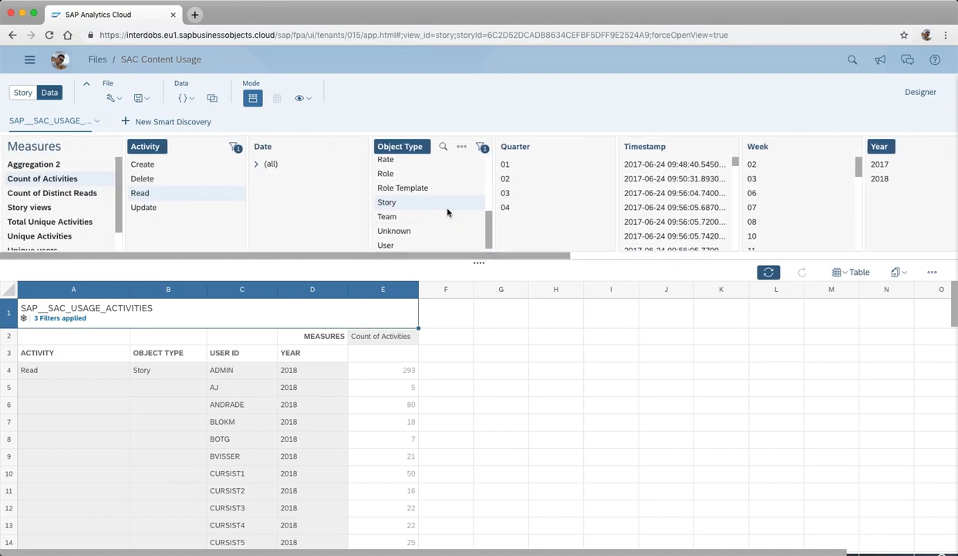
pyautogui.scroll(4, 481, 212)
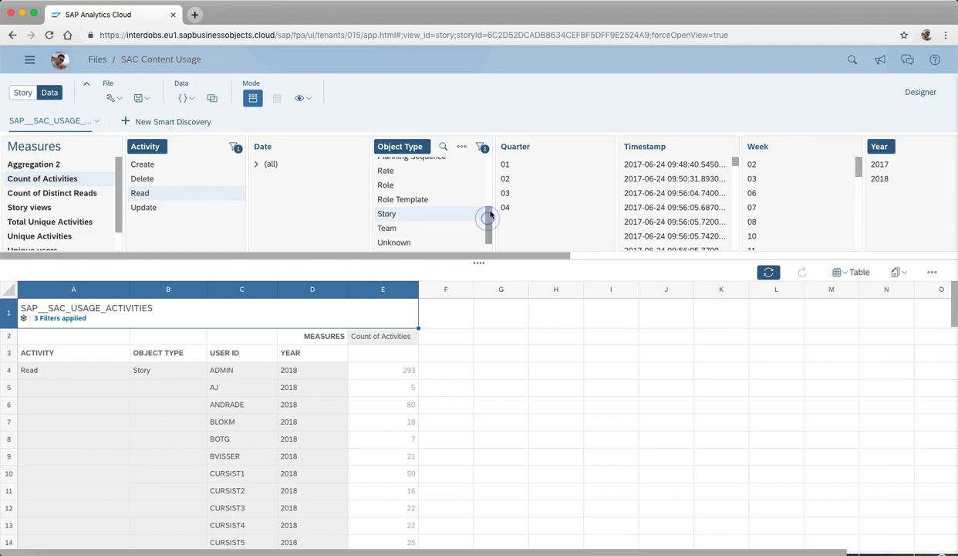
pyautogui.scroll(3, 492, 189)
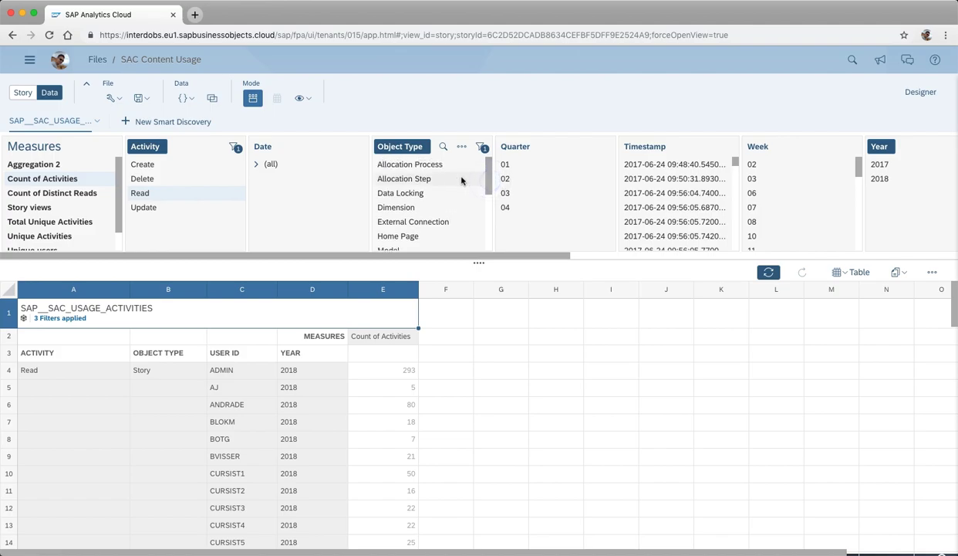
pyautogui.moveTo(489, 167); pyautogui.dragTo(485, 237)
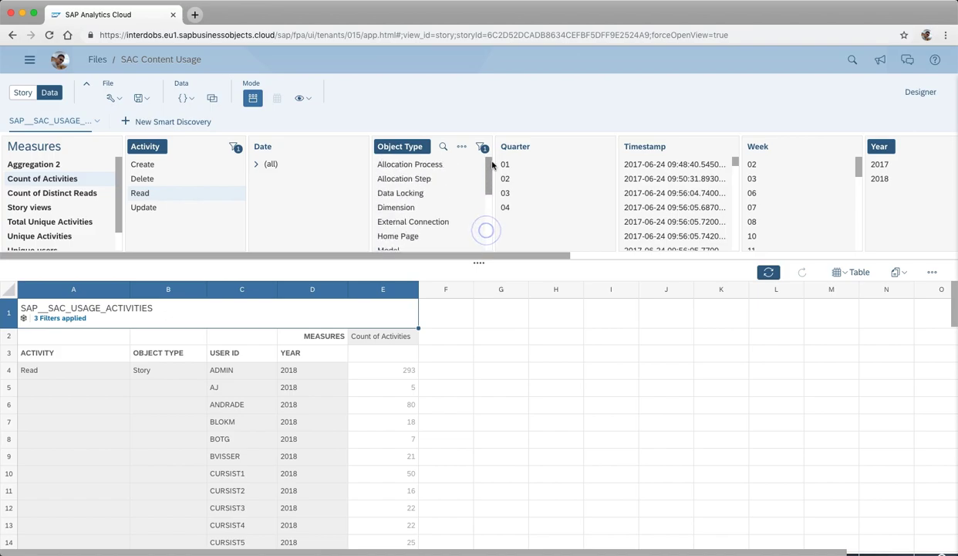
pyautogui.scroll(-2, 482, 199)
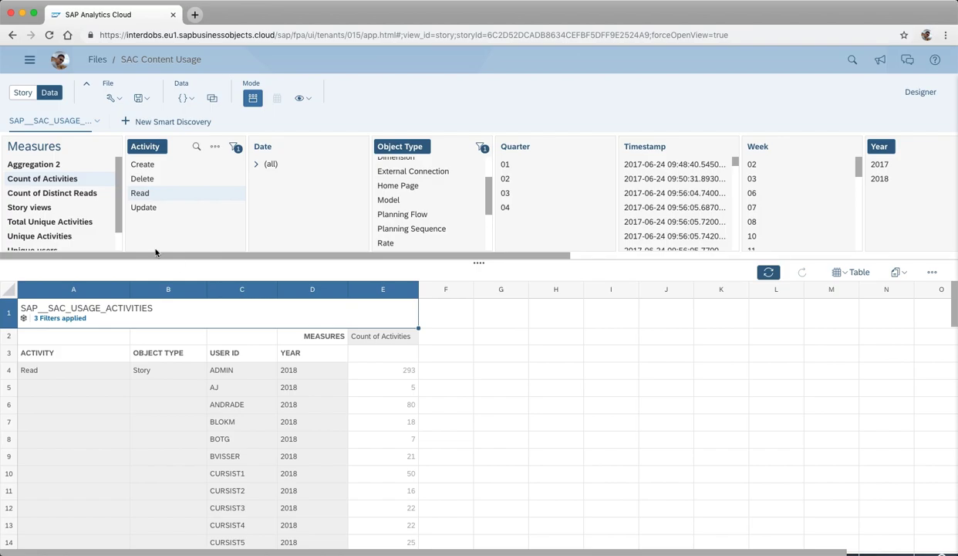
# Switch the explored data to the SAP__SAC_USAGE_USERS model without saving the current table.
pyautogui.click(97, 124)
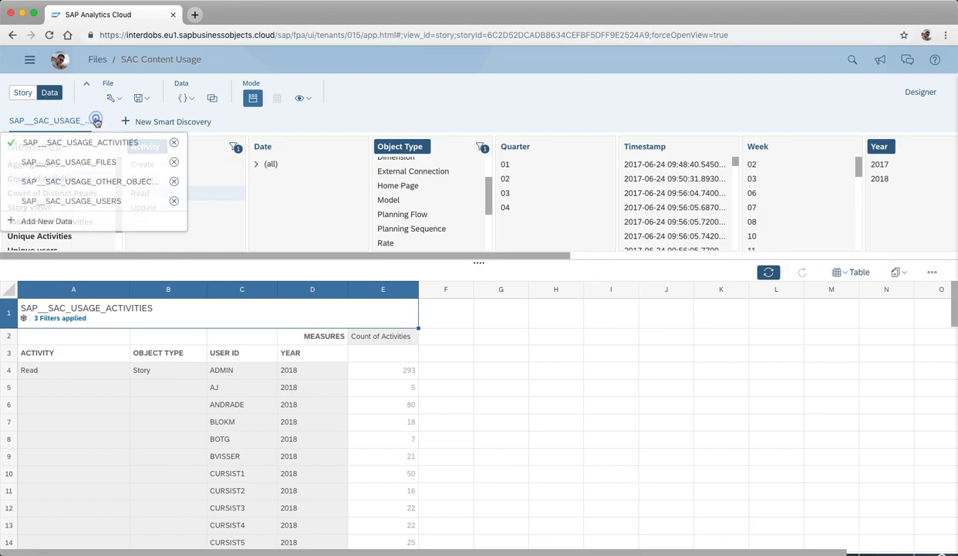
pyautogui.click(111, 204)
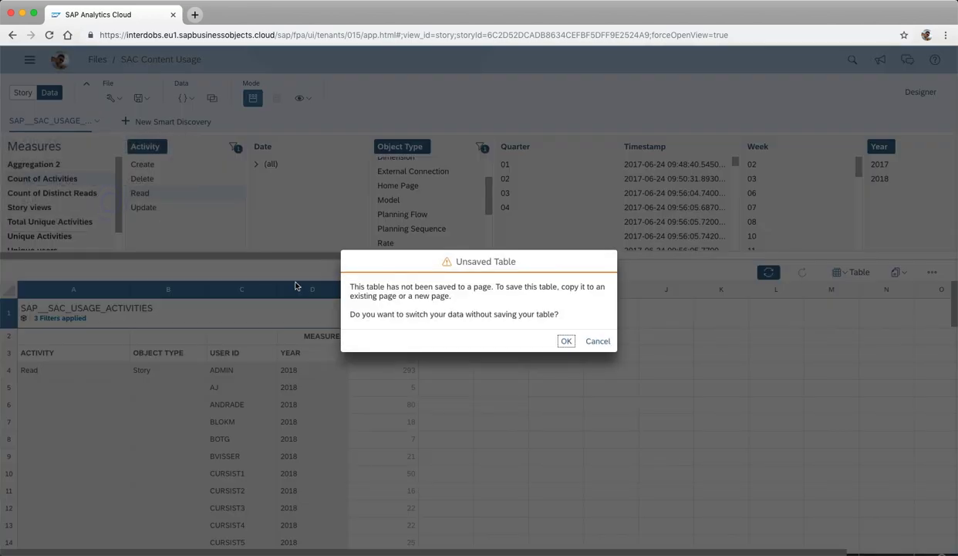
pyautogui.click(566, 341)
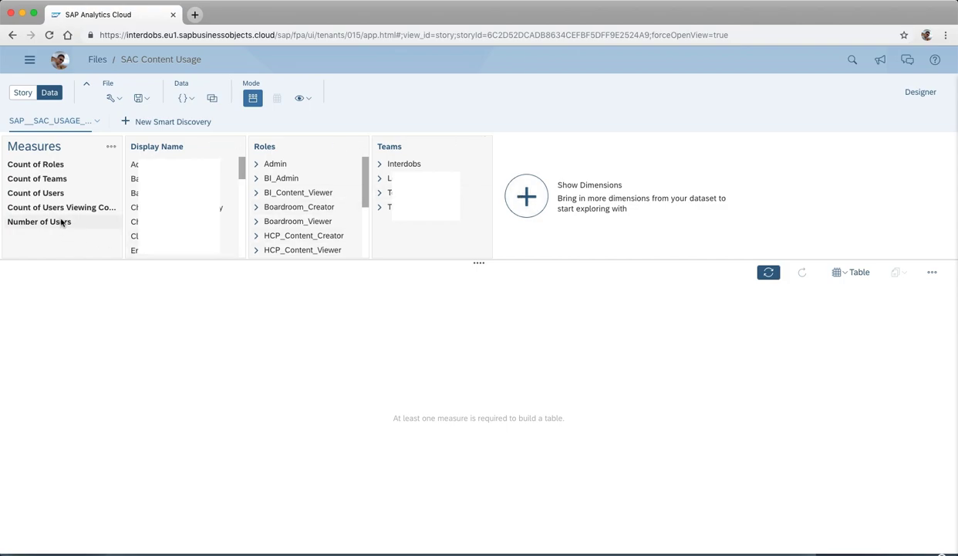
# Show the Count of Users measure in the table and filter Display Name to the last user in the list.
pyautogui.click(39, 195)
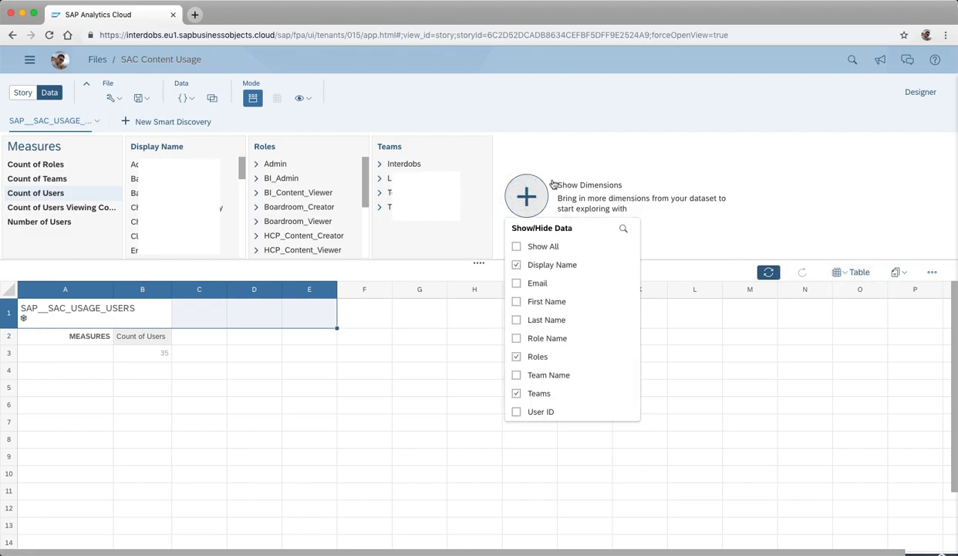
pyautogui.click(652, 153)
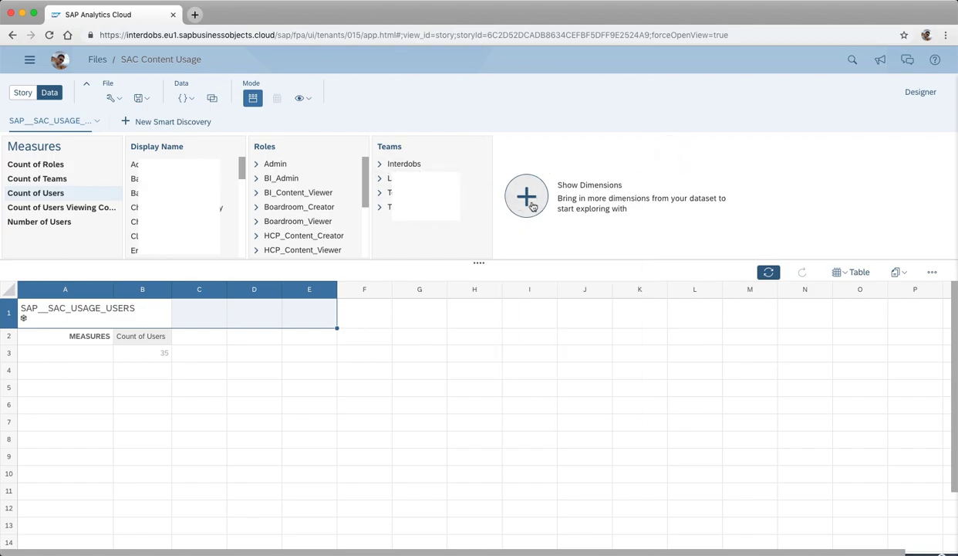
pyautogui.moveTo(241, 168); pyautogui.dragTo(210, 255)
pyautogui.click(180, 256)
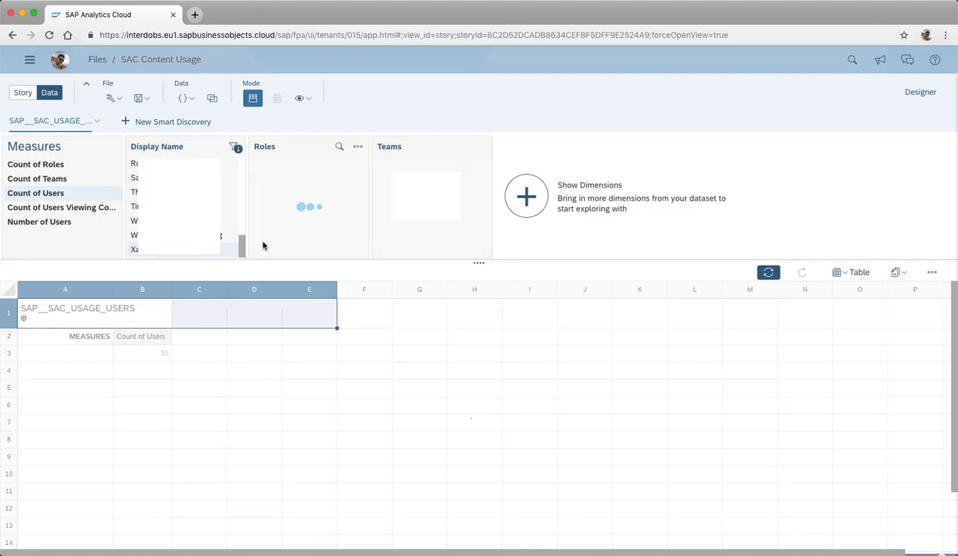
# Bring all dimensions of the users model into the exploration.
pyautogui.click(529, 198)
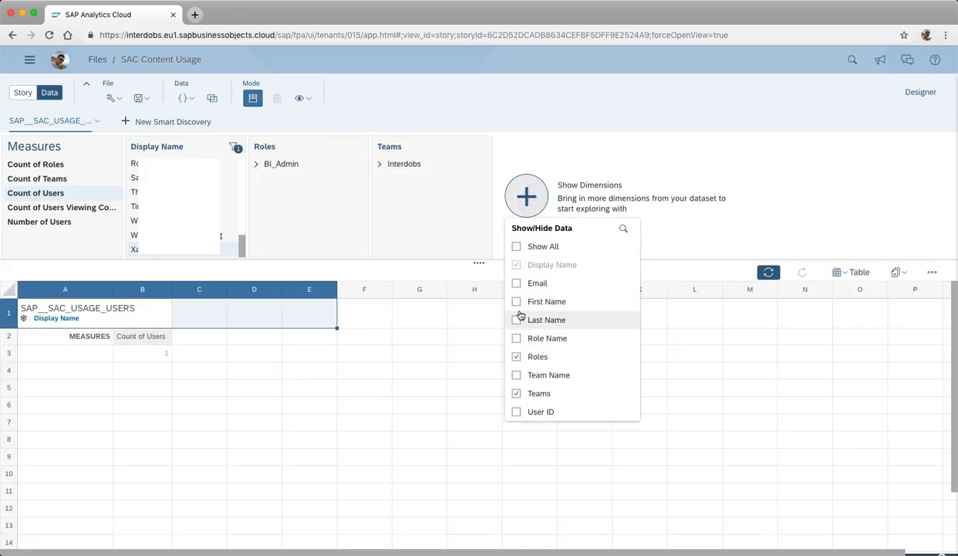
pyautogui.click(521, 251)
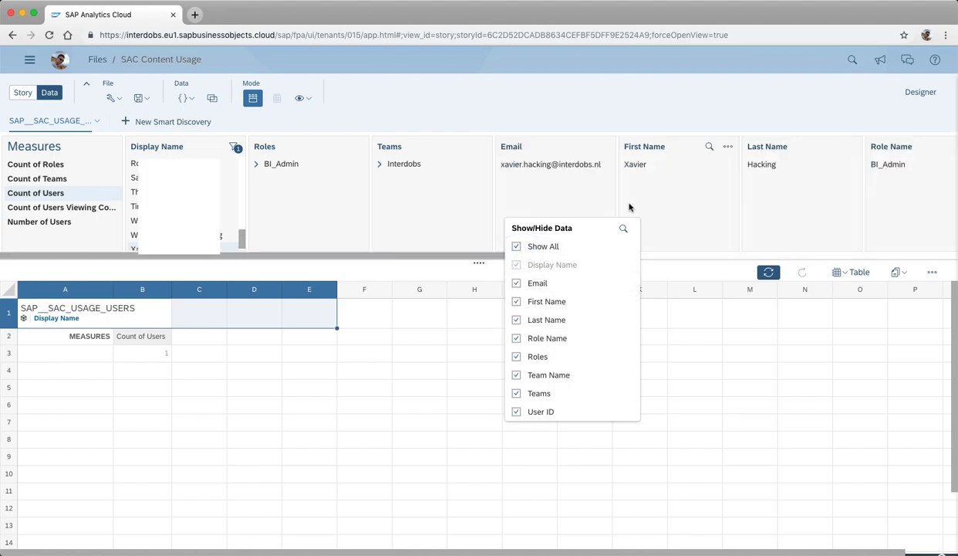
pyautogui.click(471, 259)
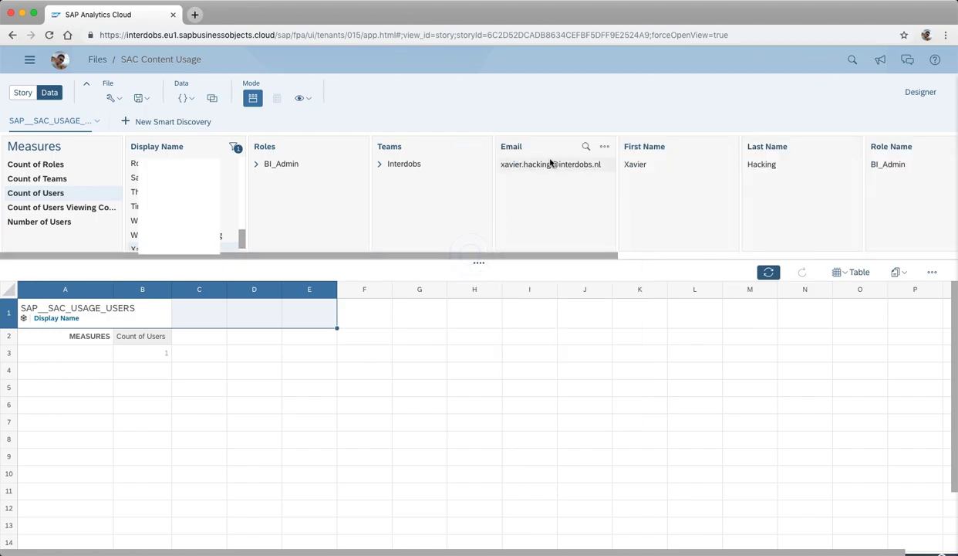
# Break the user count down by Email, First Name, Last Name, Role Name, Team Name and User ID.
pyautogui.click(512, 146)
pyautogui.click(652, 148)
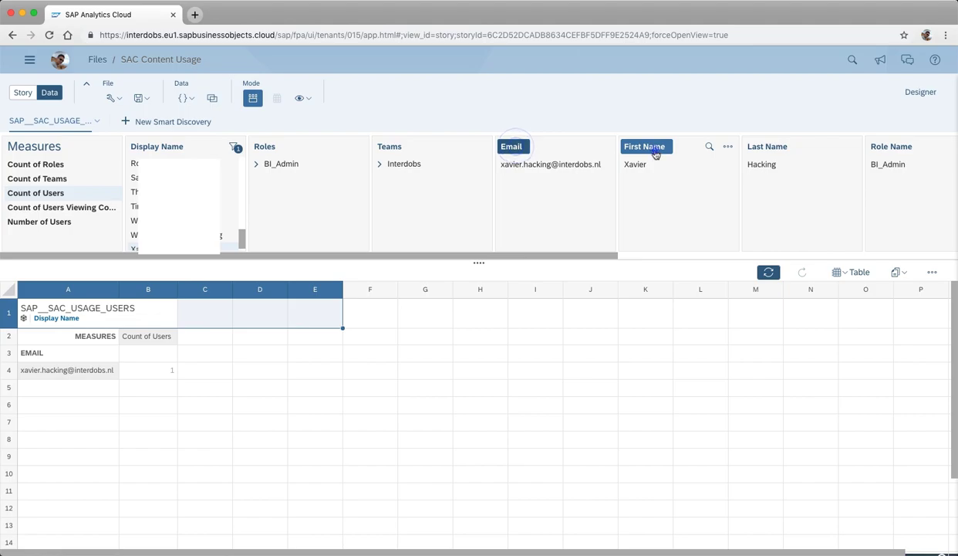
pyautogui.click(766, 148)
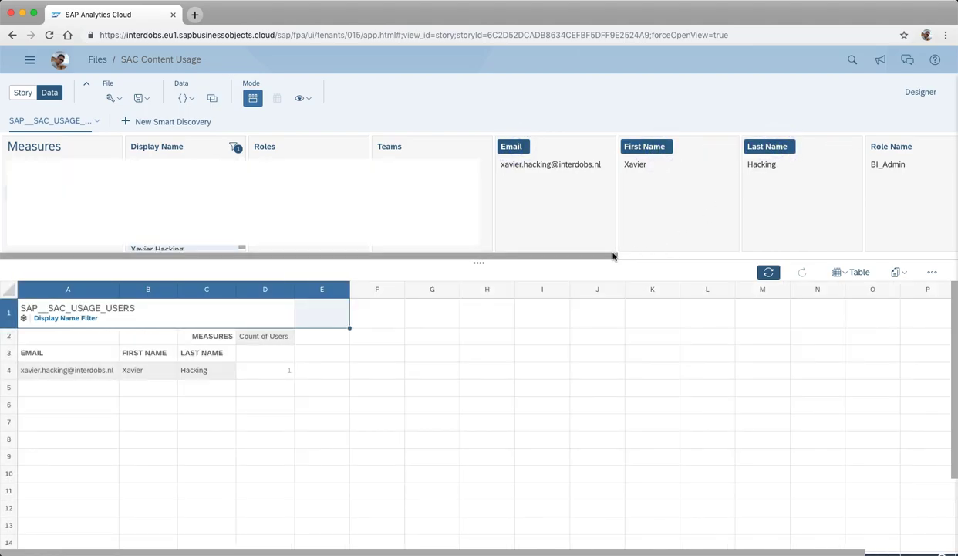
pyautogui.moveTo(616, 255); pyautogui.dragTo(897, 259)
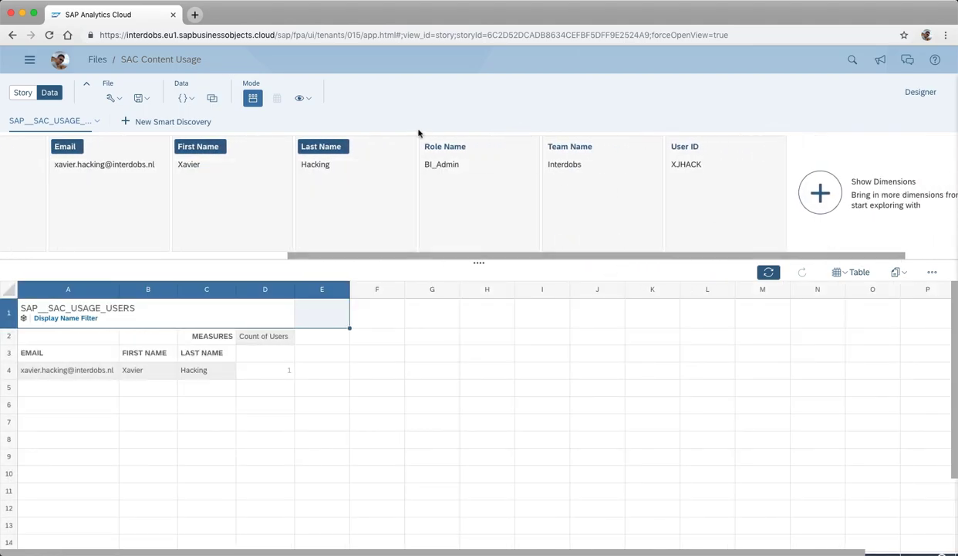
pyautogui.click(446, 148)
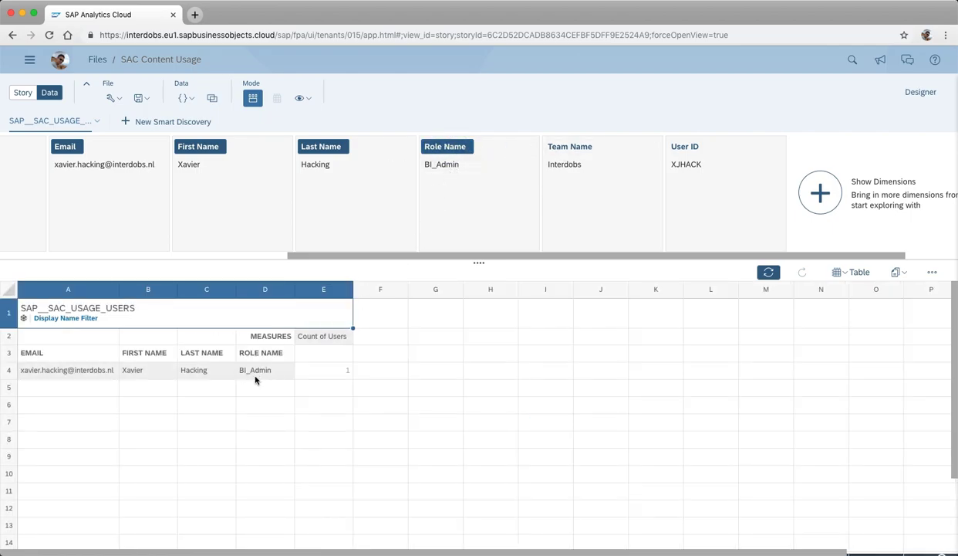
pyautogui.click(572, 146)
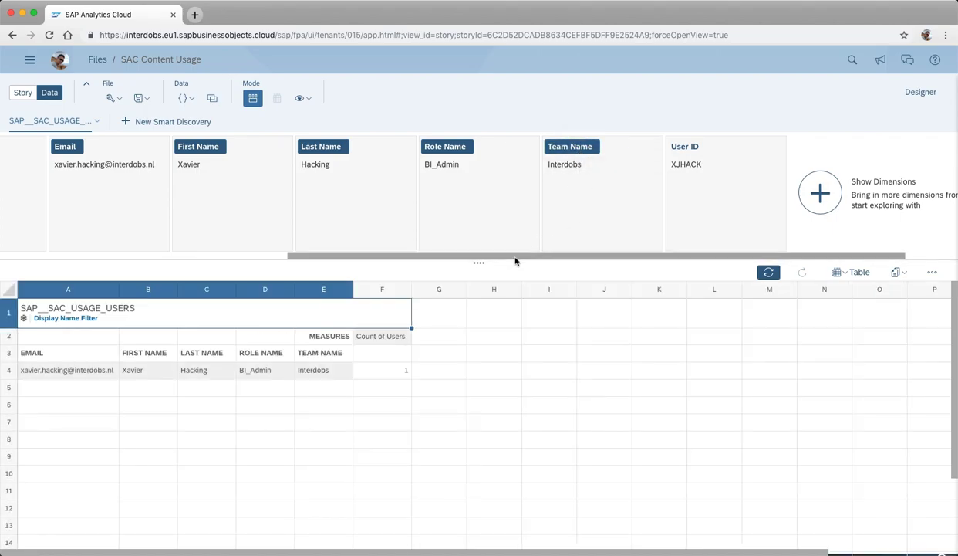
pyautogui.moveTo(513, 256); pyautogui.dragTo(278, 259)
pyautogui.click(670, 154)
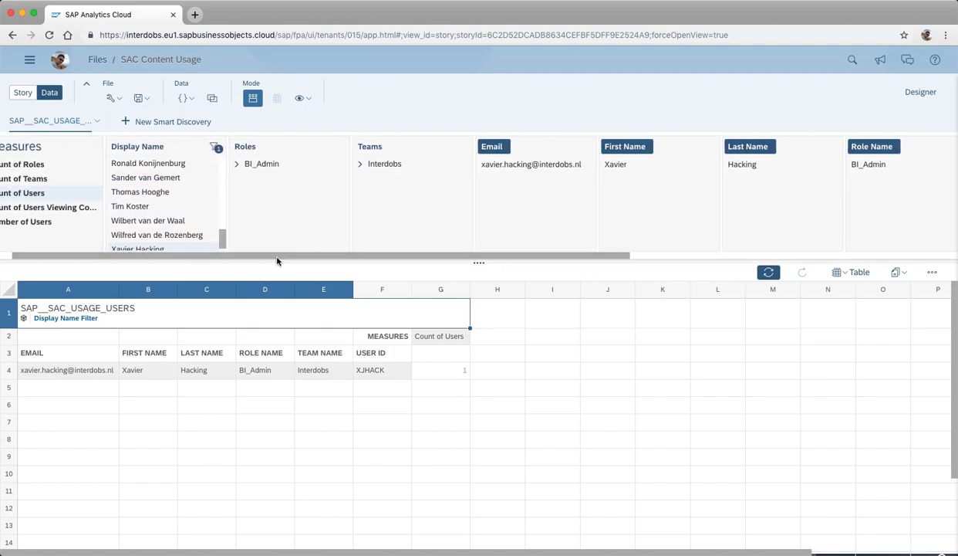
pyautogui.moveTo(627, 257); pyautogui.dragTo(757, 257)
# Switch the explored data to the SAP__SAC_USAGE_FILES model without saving the current table.
pyautogui.click(54, 120)
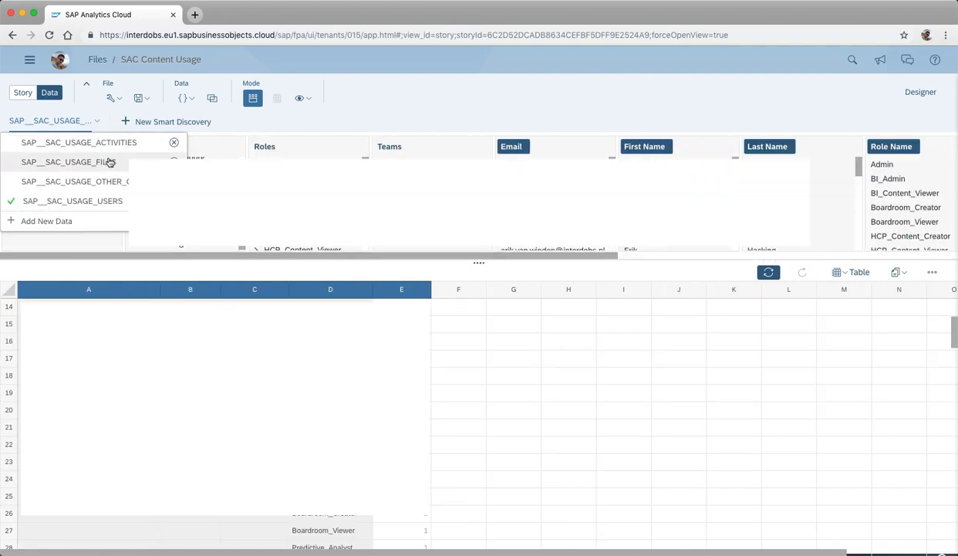
pyautogui.click(123, 163)
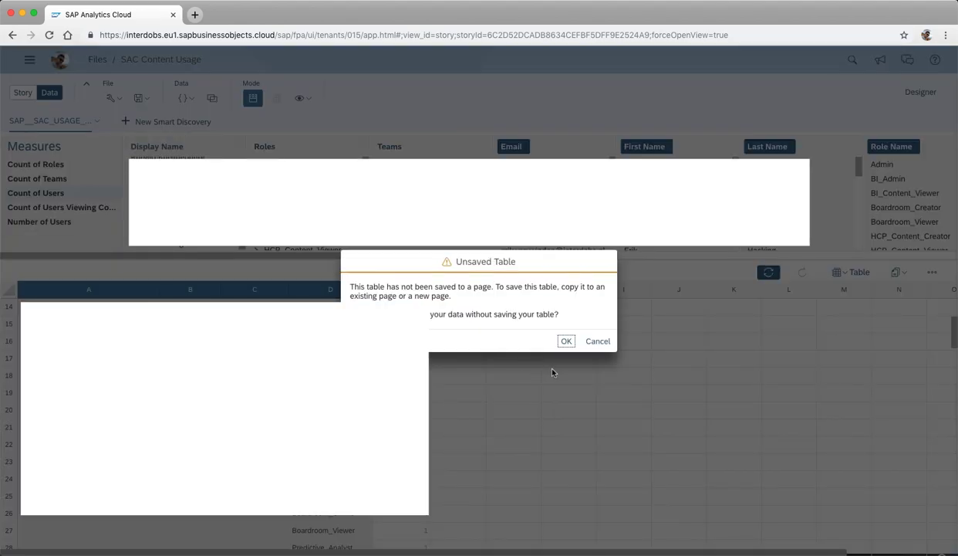
pyautogui.click(567, 340)
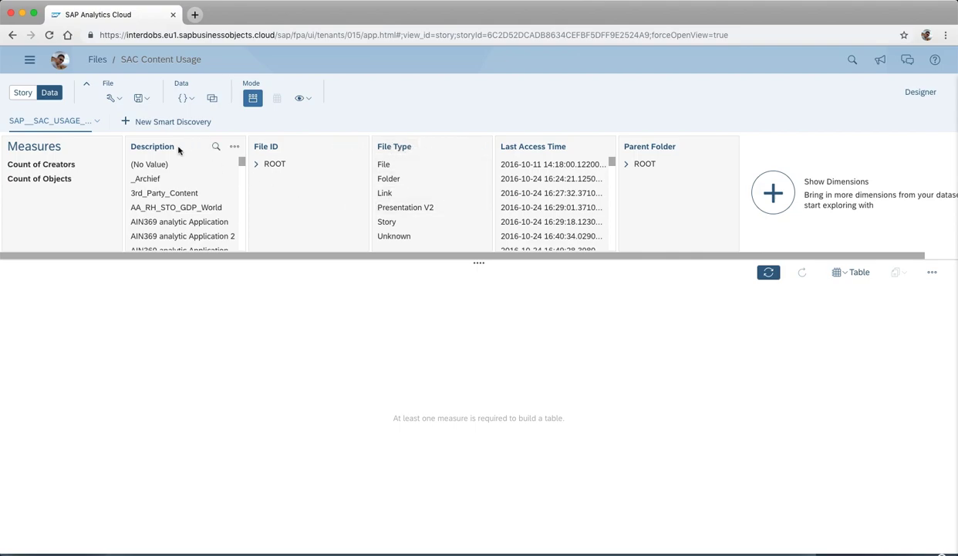
# Look through the Description members and the dimensions available in the files model.
pyautogui.moveTo(241, 162)
pyautogui.mouseDown()
pyautogui.moveTo(240, 203)
pyautogui.moveTo(239, 159)
pyautogui.mouseUp()
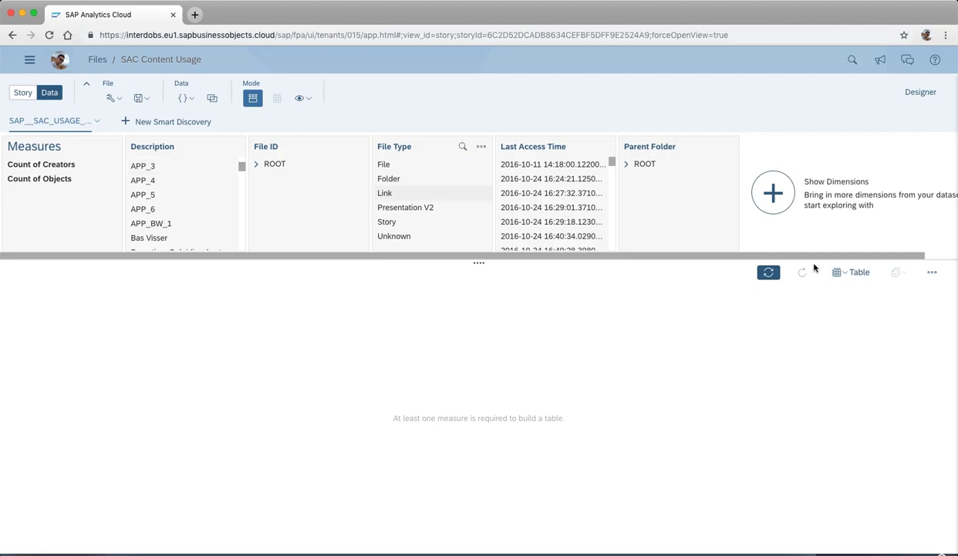
pyautogui.click(774, 194)
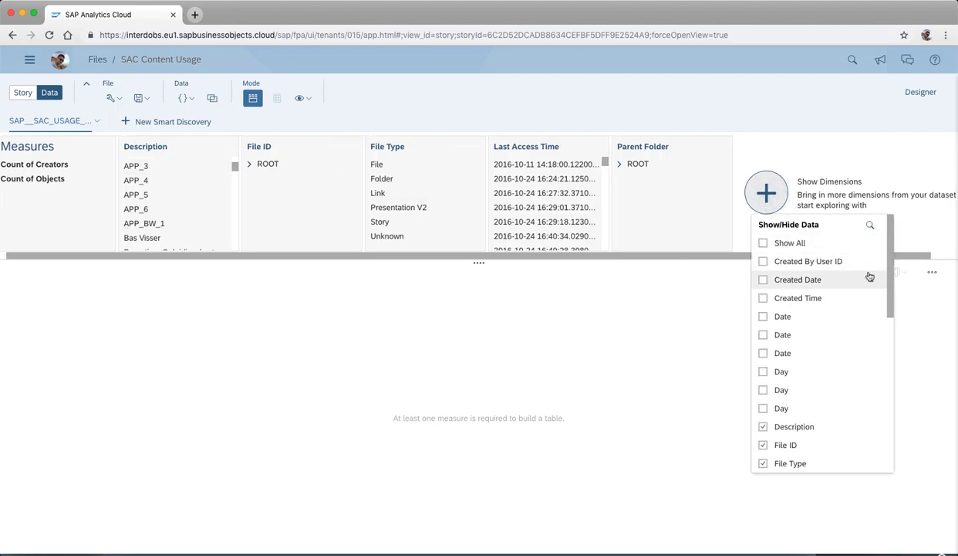
pyautogui.moveTo(891, 269); pyautogui.dragTo(892, 398)
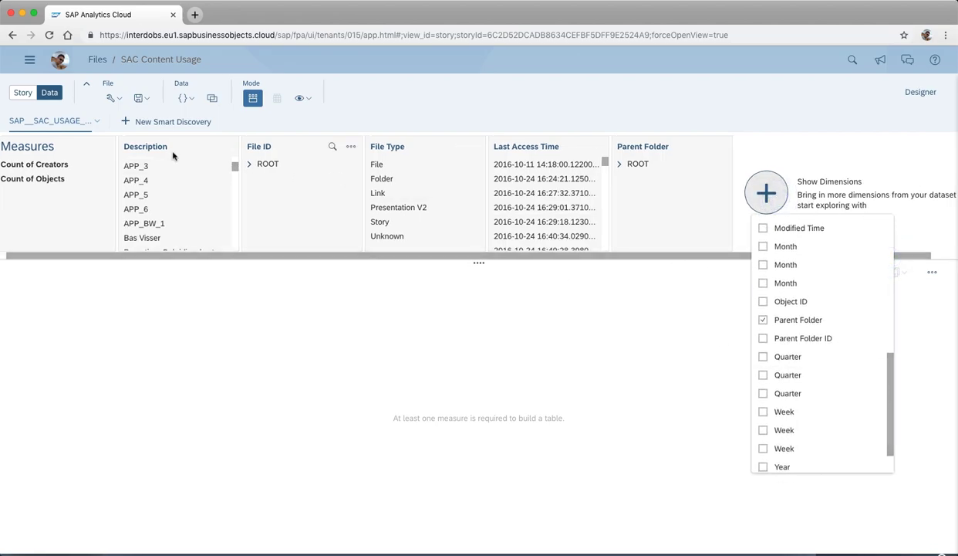
# Switch the explored data to the usage model for other objects and look through its available dimensions.
pyautogui.click(93, 121)
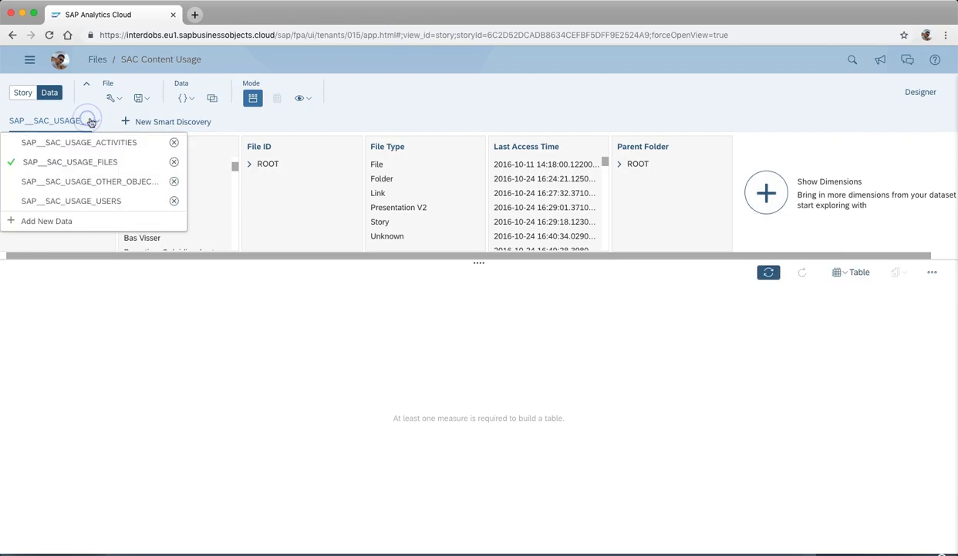
pyautogui.click(123, 184)
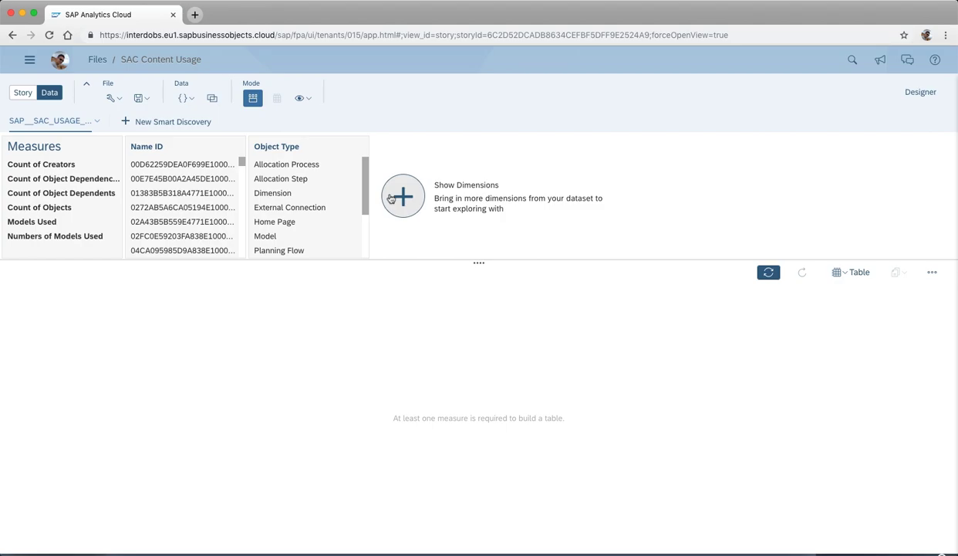
pyautogui.click(403, 195)
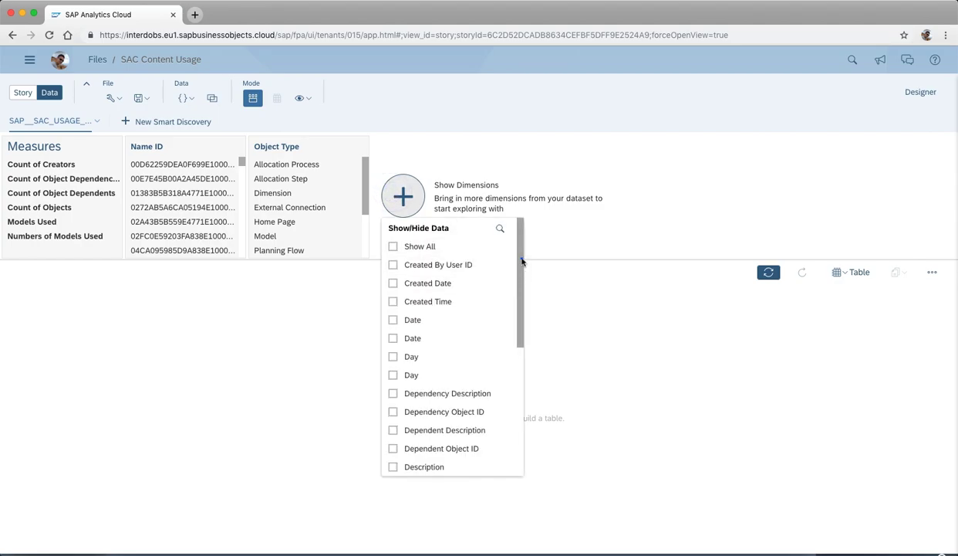
pyautogui.moveTo(521, 262); pyautogui.dragTo(517, 289)
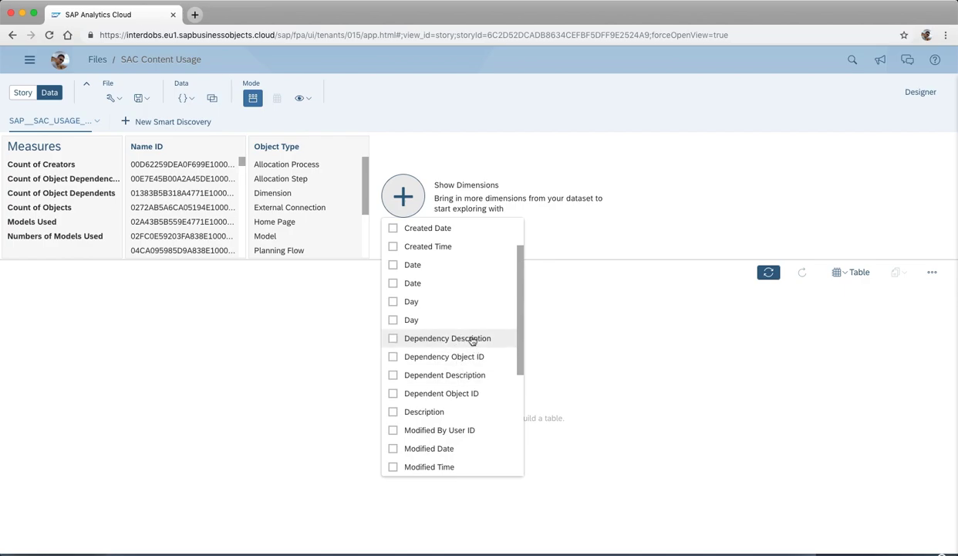
pyautogui.click(643, 364)
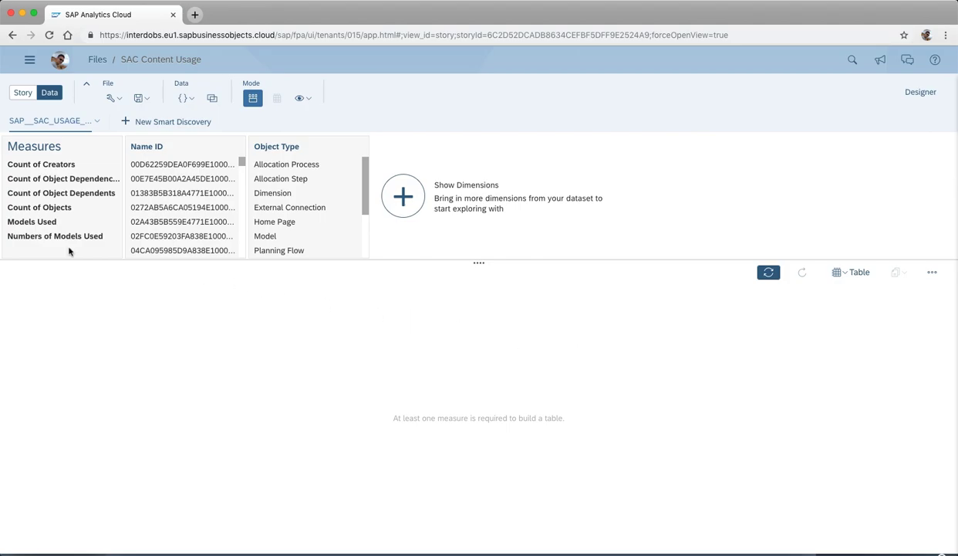
# Return to the story and show the builder settings of the SAP Analytics Cloud Platform Usage chart.
pyautogui.click(24, 93)
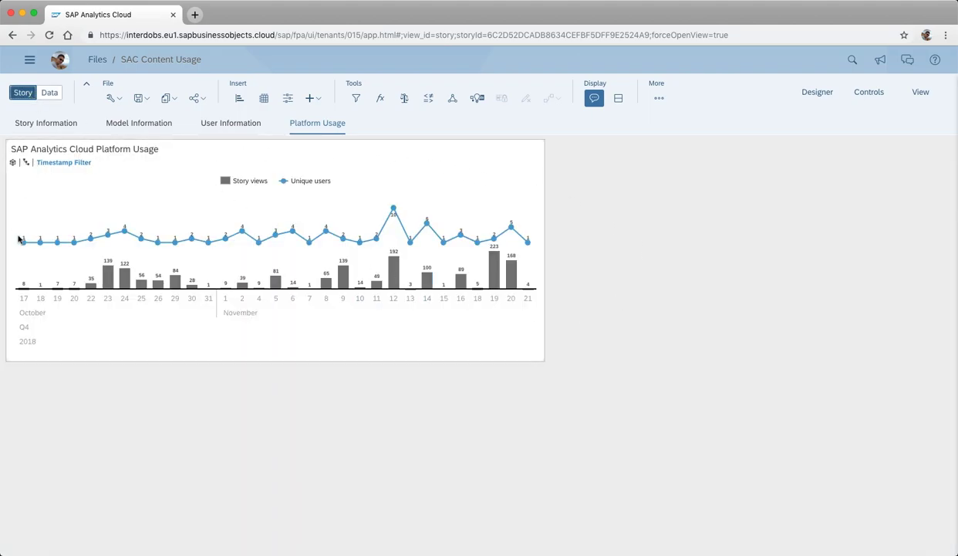
pyautogui.click(486, 146)
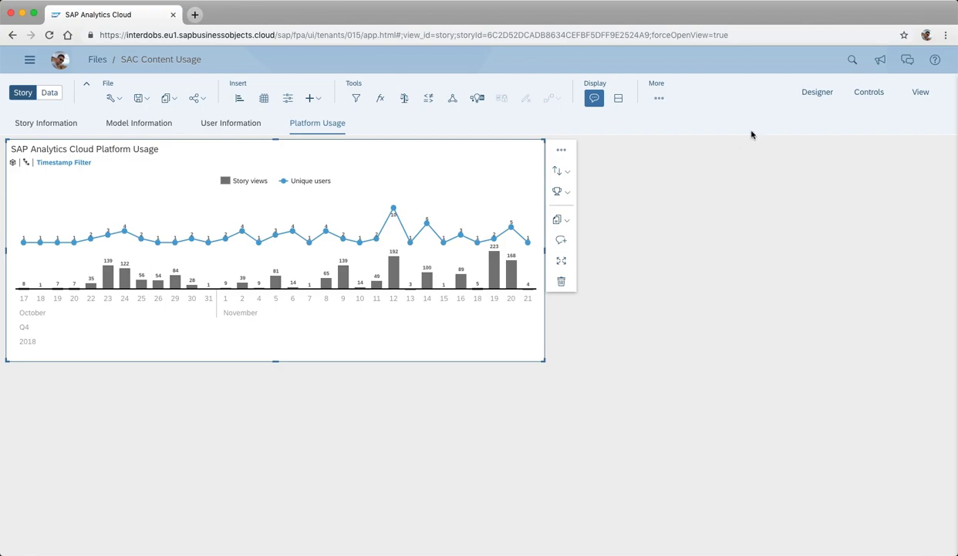
pyautogui.click(803, 93)
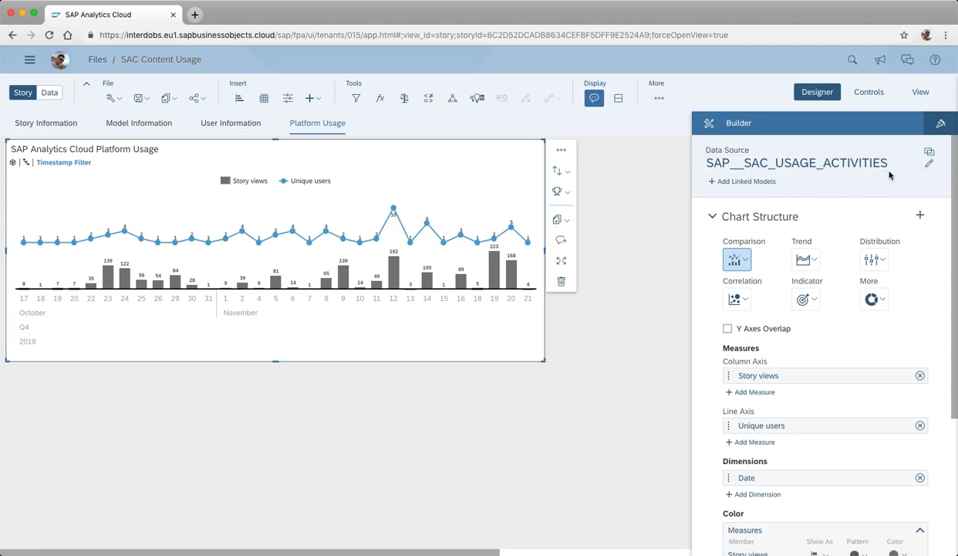
pyautogui.scroll(-5, 945, 405)
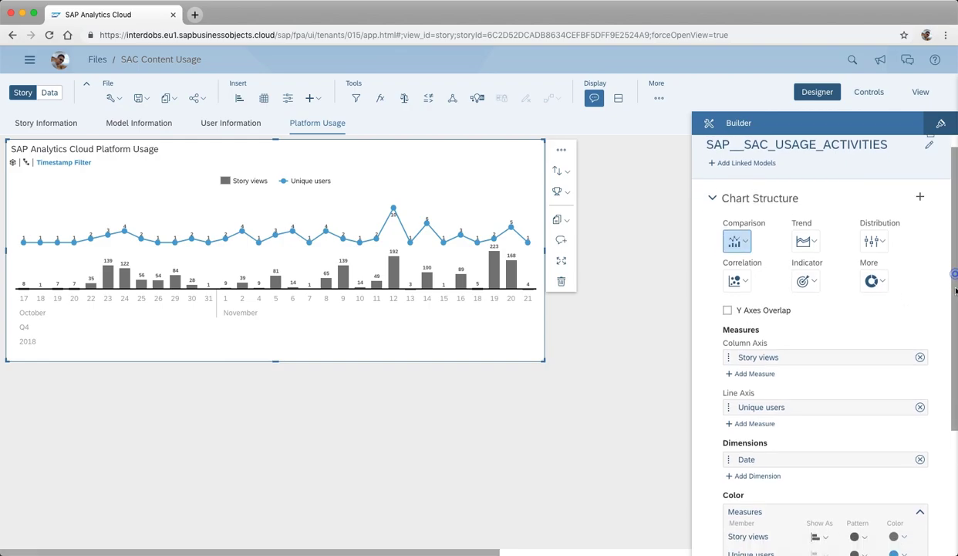
pyautogui.scroll(2, 948, 386)
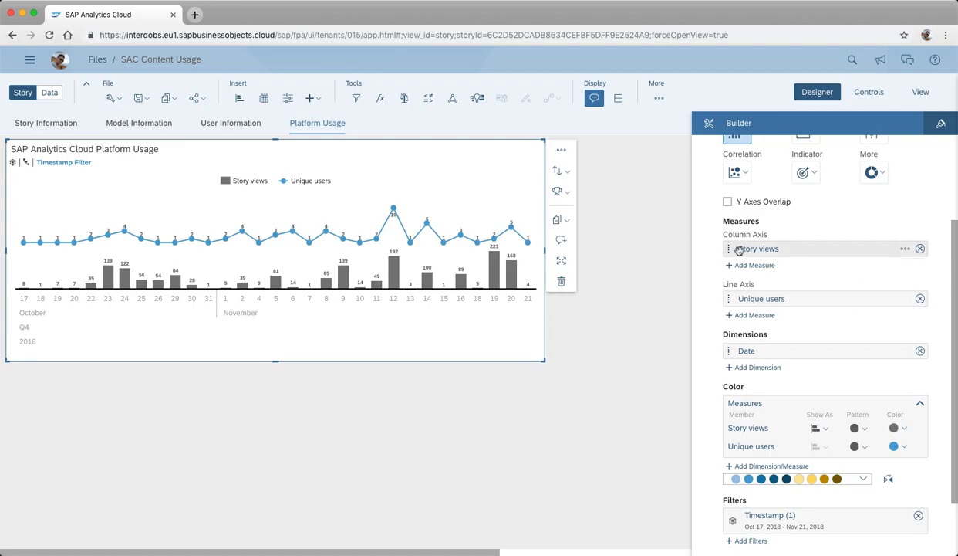
# Examine the calculation behind the chart's Story views measure, including its base measure and dimension restrictions.
pyautogui.moveTo(495, 263)
pyautogui.click(905, 248)
pyautogui.click(876, 303)
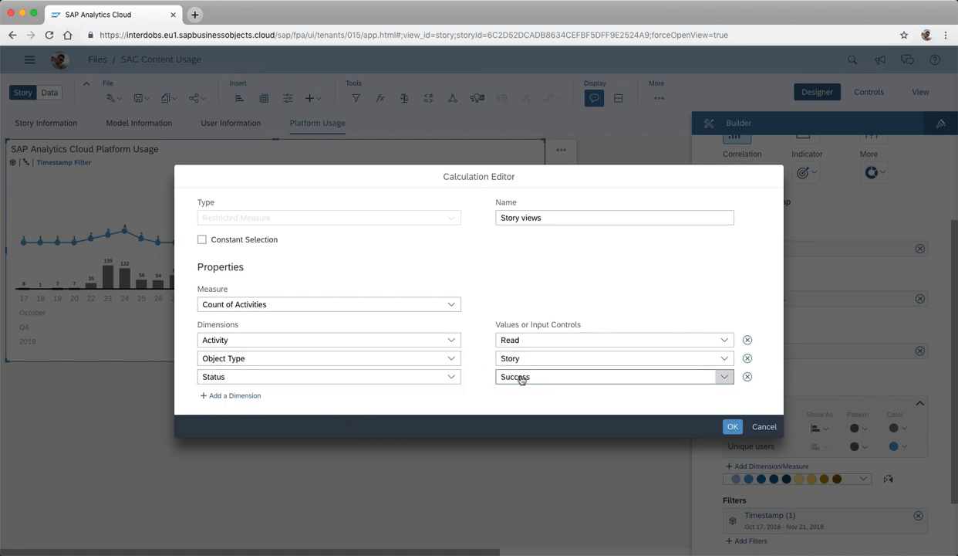
pyautogui.click(732, 428)
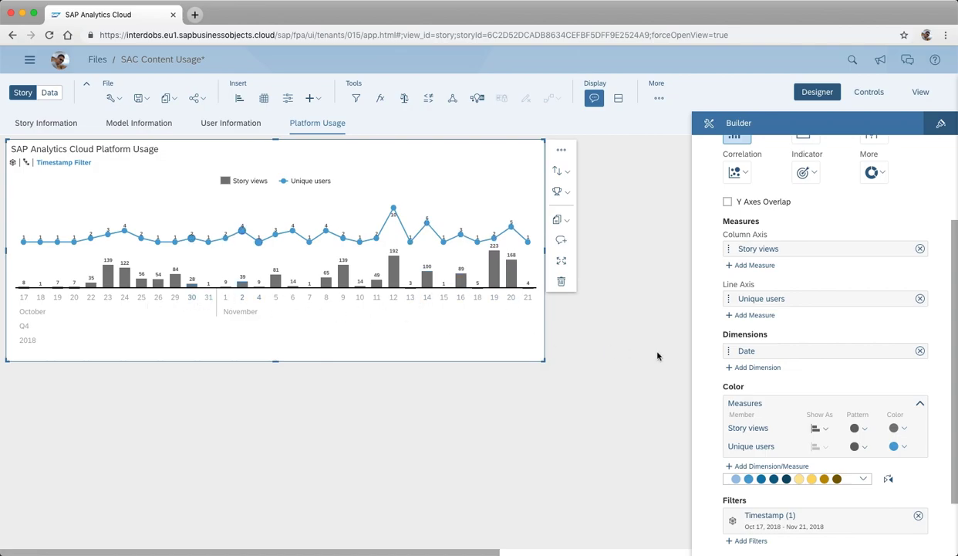
# Examine the calculation behind the Unique users measure on the line axis without changing it.
pyautogui.scroll(1, 954, 335)
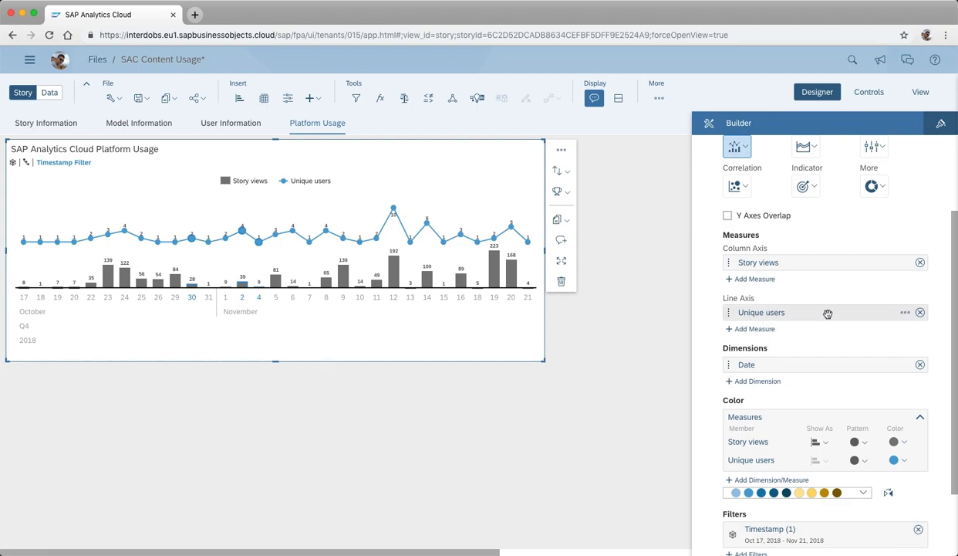
pyautogui.click(905, 312)
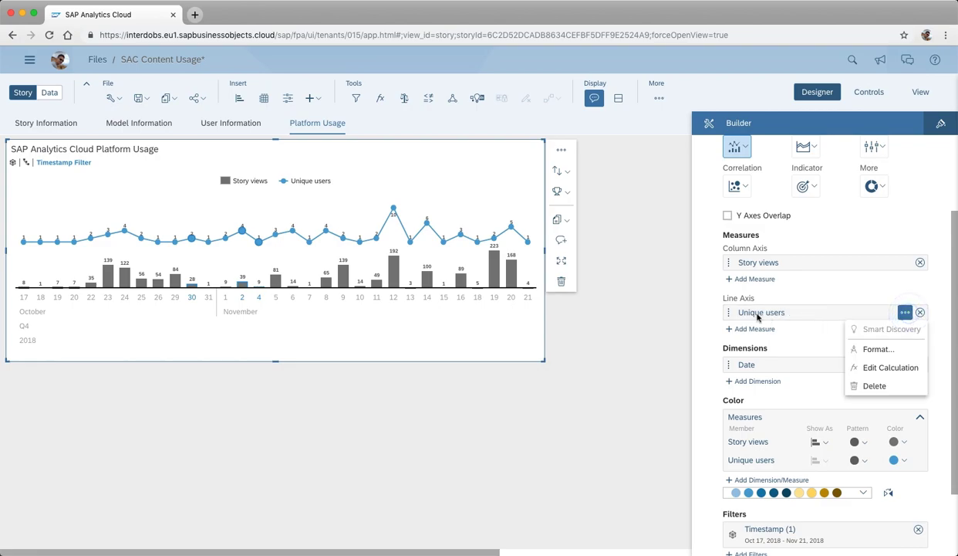
pyautogui.click(895, 369)
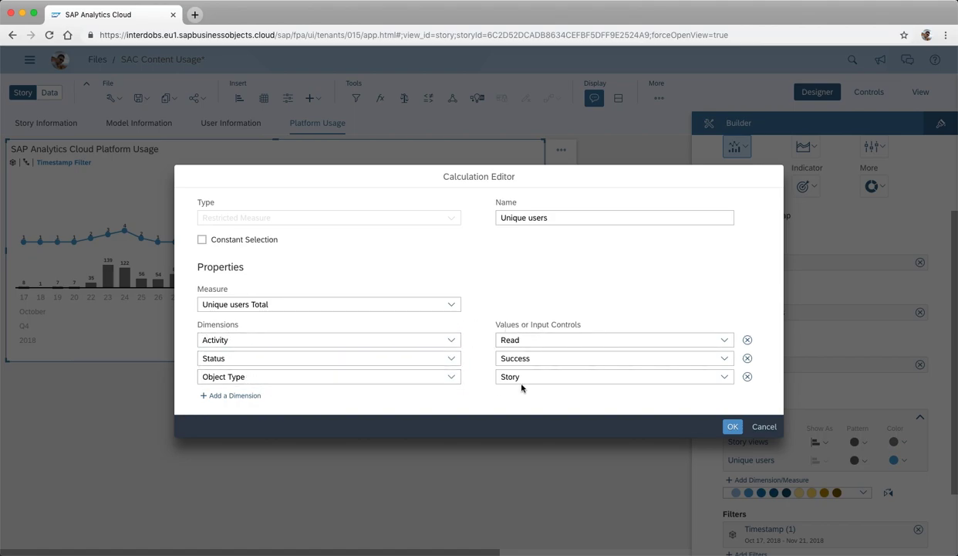
pyautogui.click(766, 432)
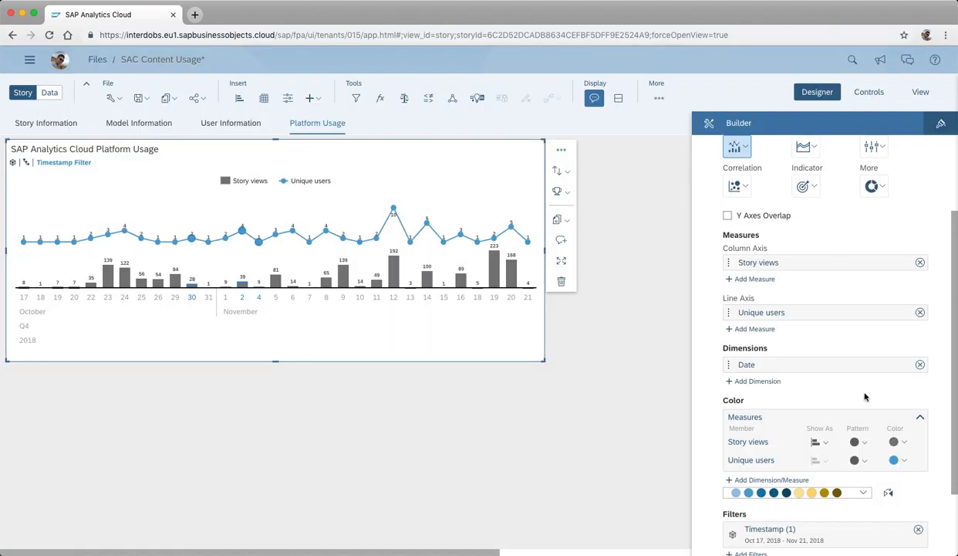
# Add the Unique users Total calculation to the Platform Usage chart's line axis.
pyautogui.click(758, 330)
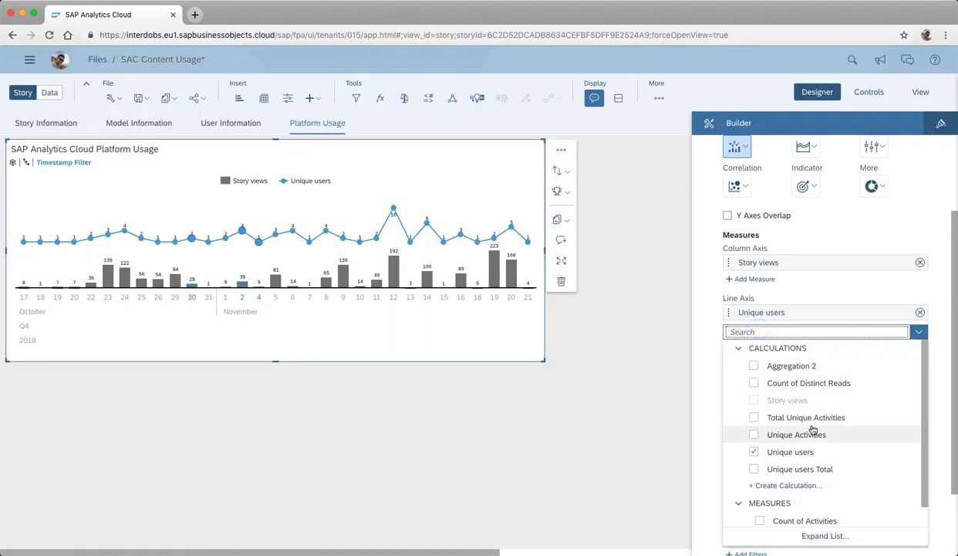
pyautogui.click(796, 469)
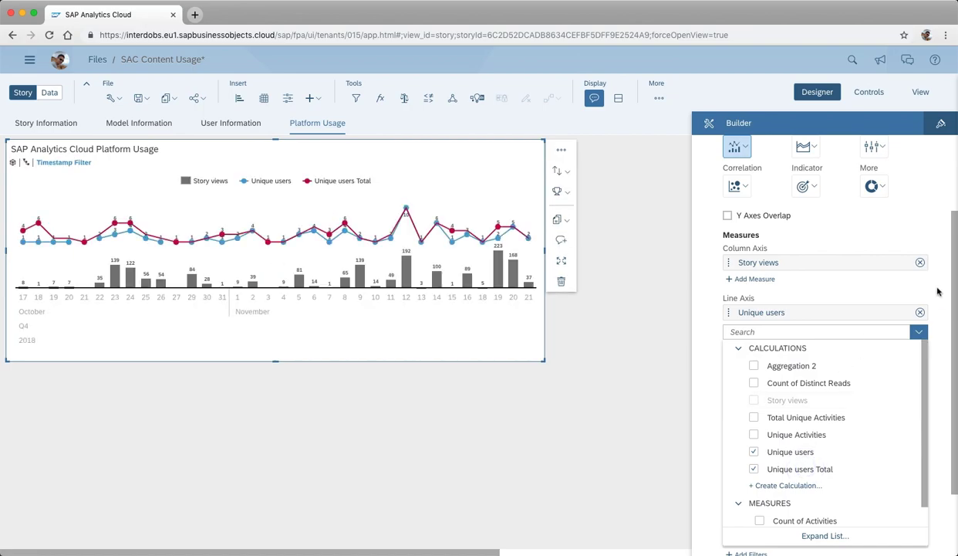
pyautogui.click(937, 288)
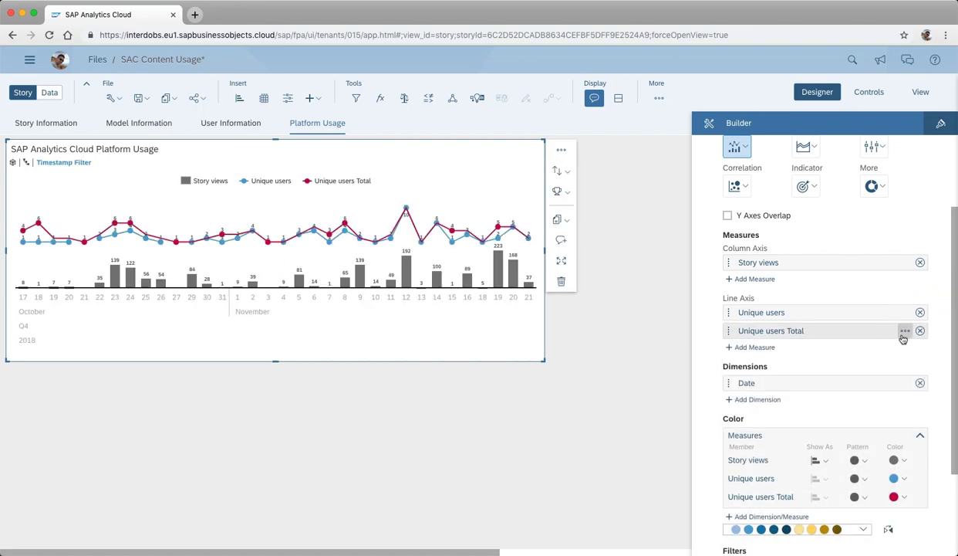
# Examine the calculation behind the Unique users Total measure, including its operation and aggregation dimension.
pyautogui.click(905, 331)
pyautogui.click(891, 386)
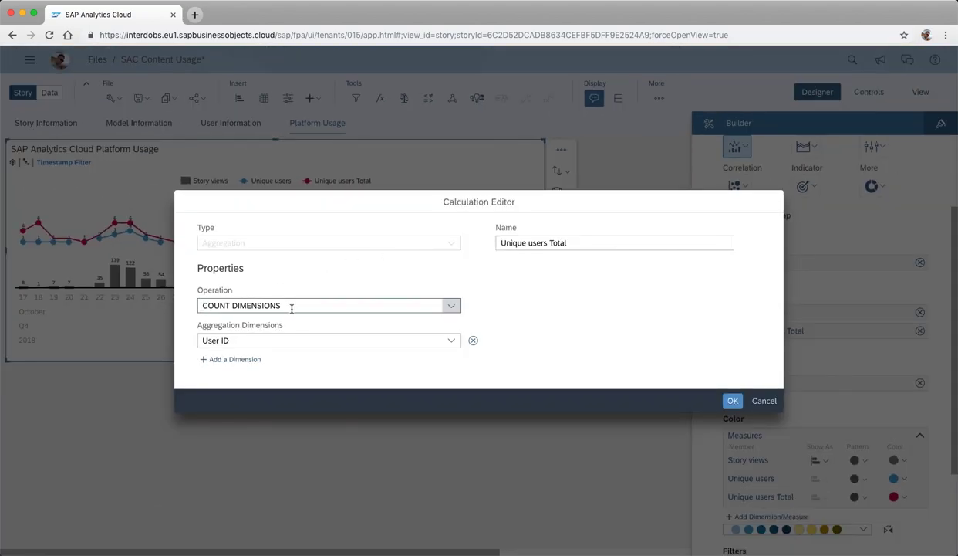
pyautogui.click(451, 305)
pyautogui.click(452, 305)
pyautogui.click(515, 295)
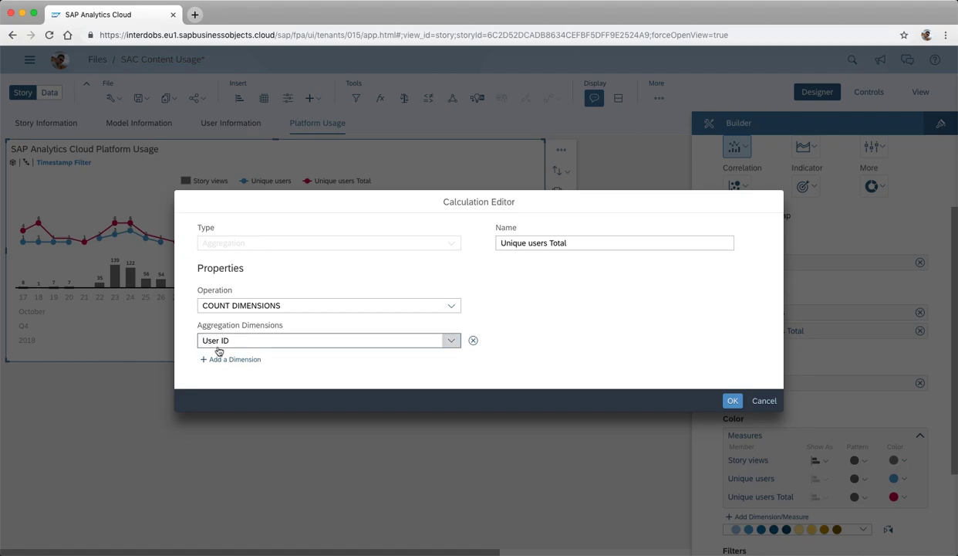
pyautogui.click(732, 401)
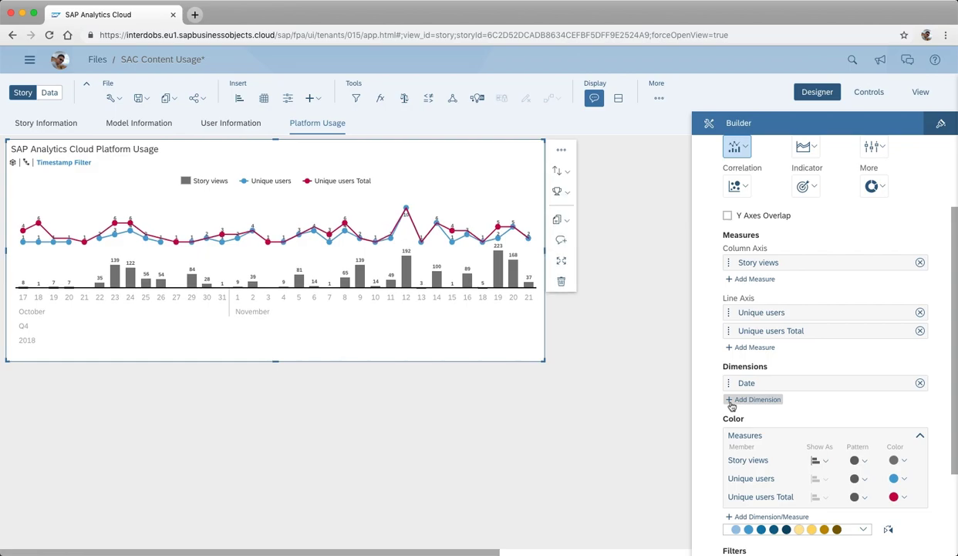
# Review the Unique users calculation's base measure and restrictions without changing it, and remove Unique users Total from the chart's line axis.
pyautogui.click(905, 312)
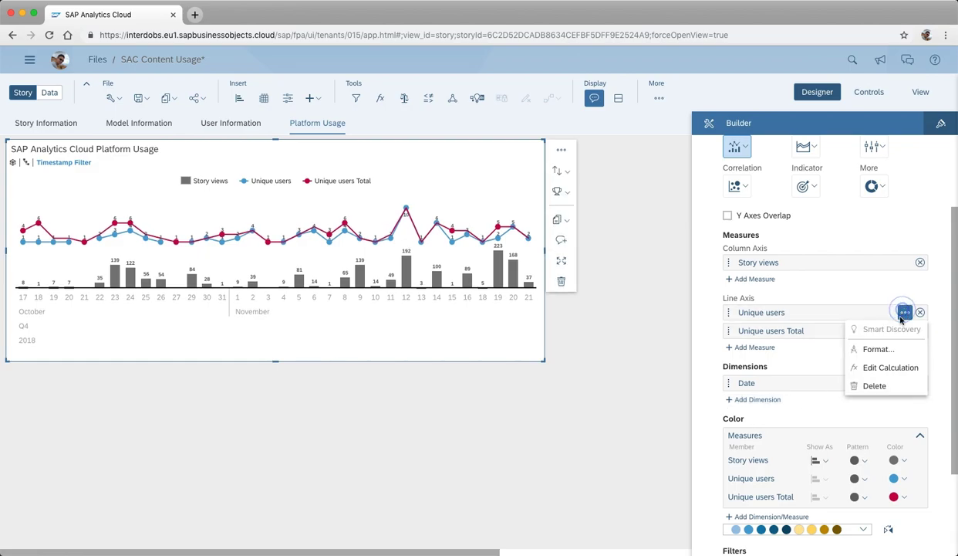
pyautogui.click(889, 367)
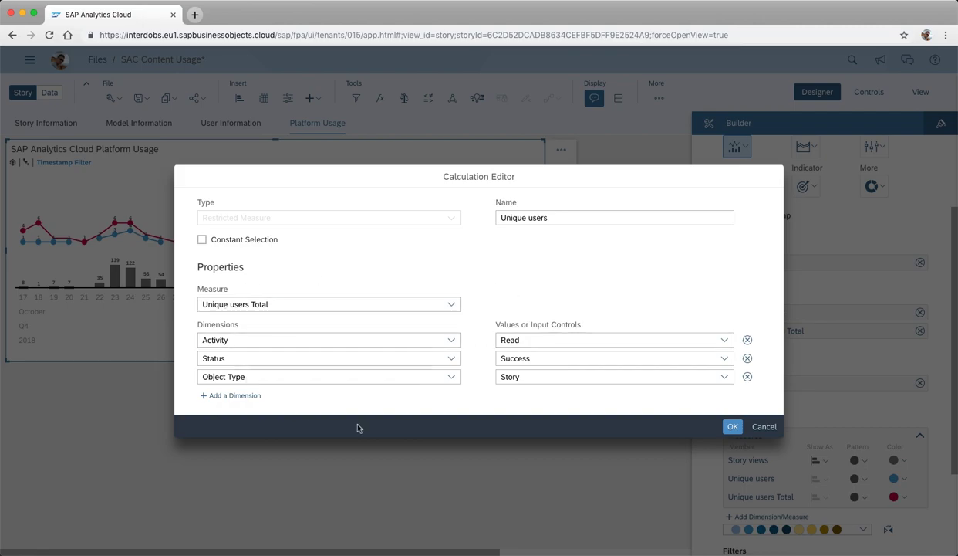
pyautogui.click(764, 427)
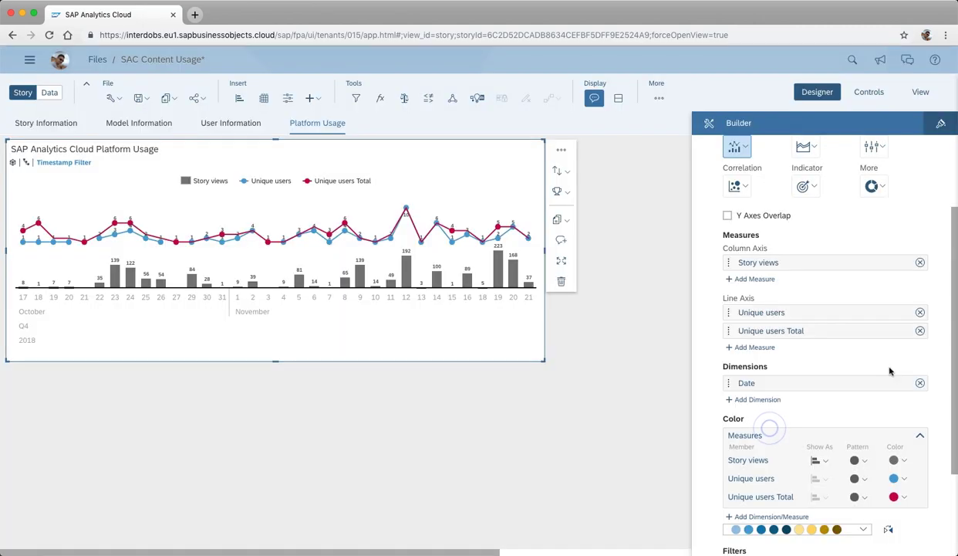
pyautogui.click(921, 331)
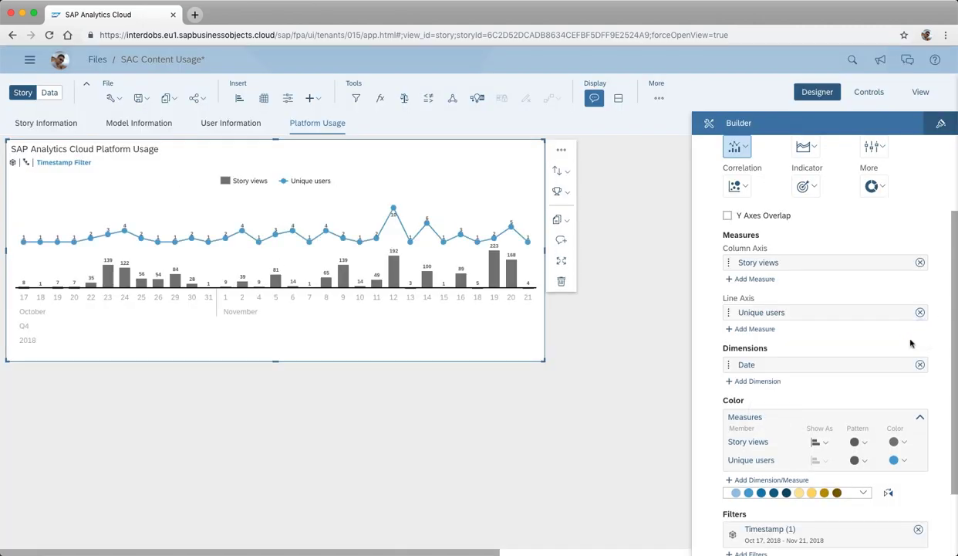
# Examine the chart's dynamic Timestamp filter, including its granularity, look-back setting and resulting date range, keeping its settings.
pyautogui.scroll(-1, 910, 355)
pyautogui.scroll(-1, 911, 356)
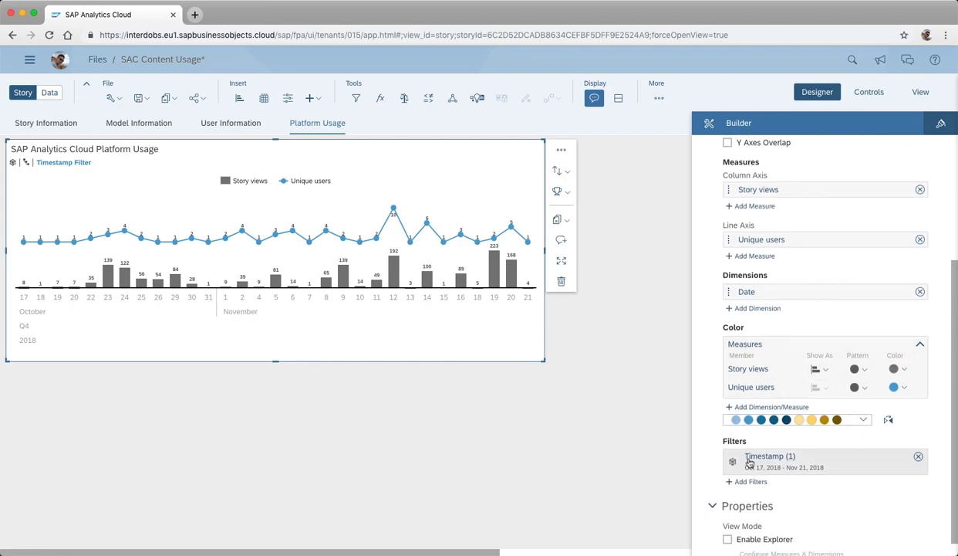
pyautogui.click(795, 458)
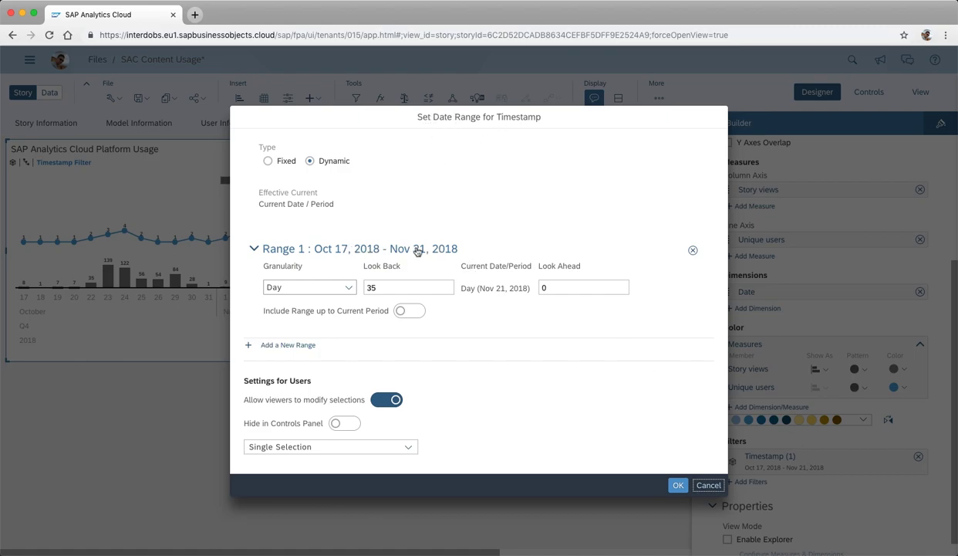
pyautogui.doubleClick(379, 287)
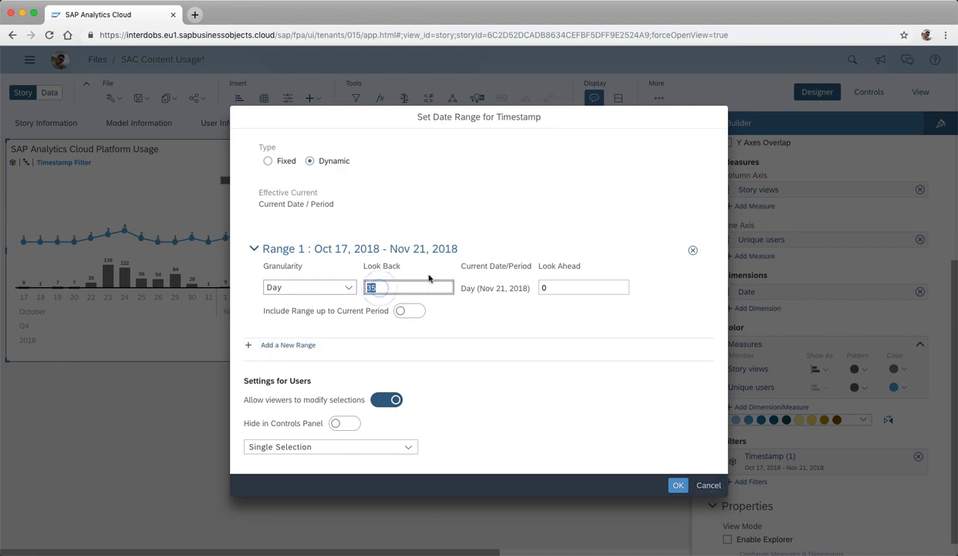
pyautogui.click(519, 245)
pyautogui.click(519, 245)
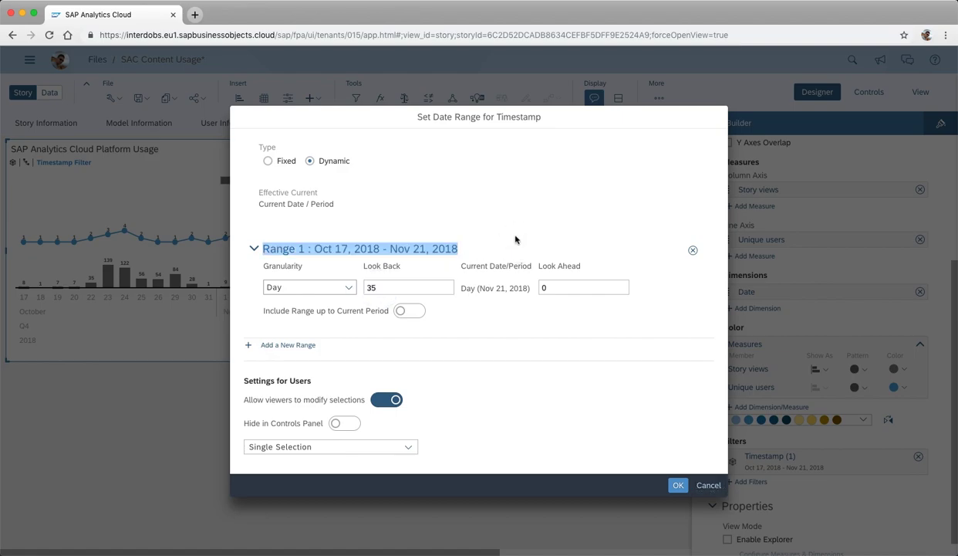
pyautogui.click(312, 284)
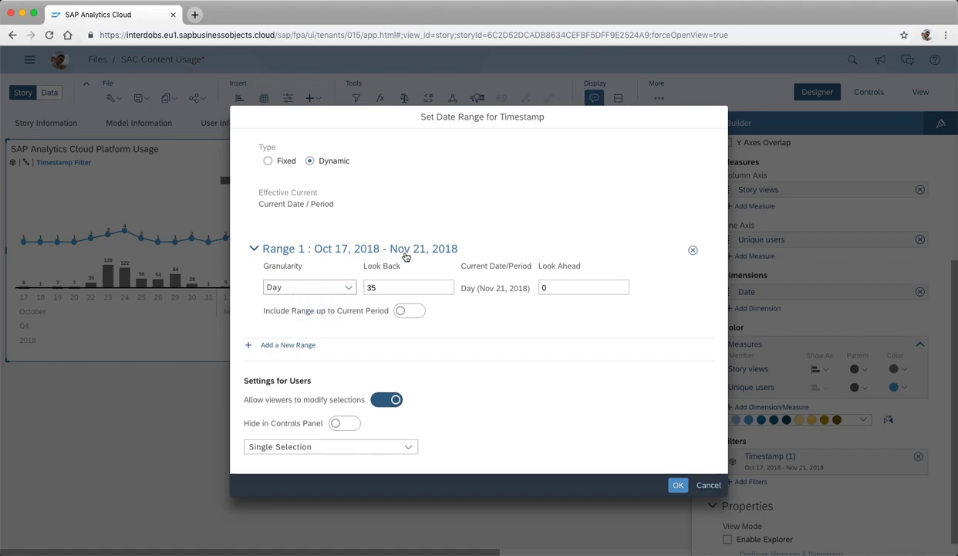
pyautogui.click(679, 484)
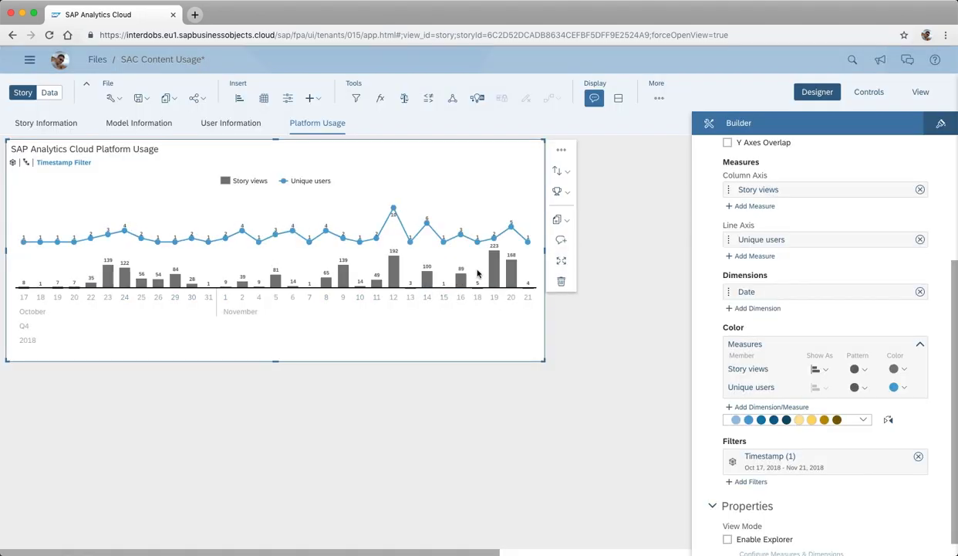
# Show the chart's Pin to Home option without applying it, and leave the story for the home page without saving the changes.
pyautogui.click(563, 152)
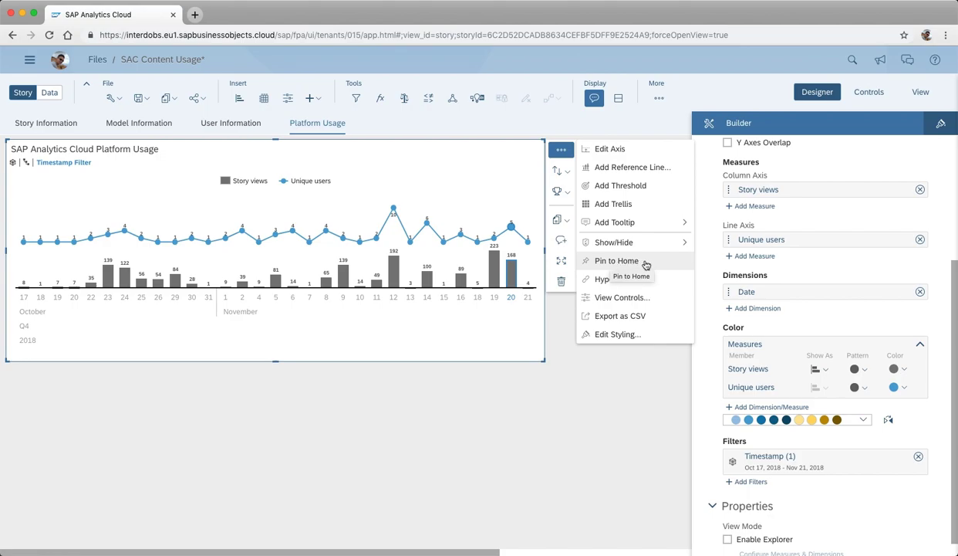
pyautogui.click(609, 385)
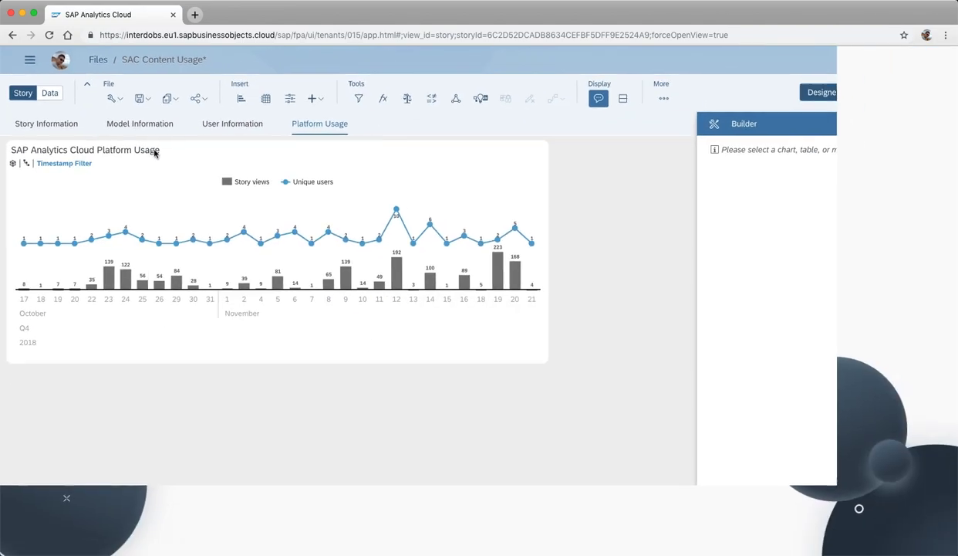
pyautogui.click(30, 60)
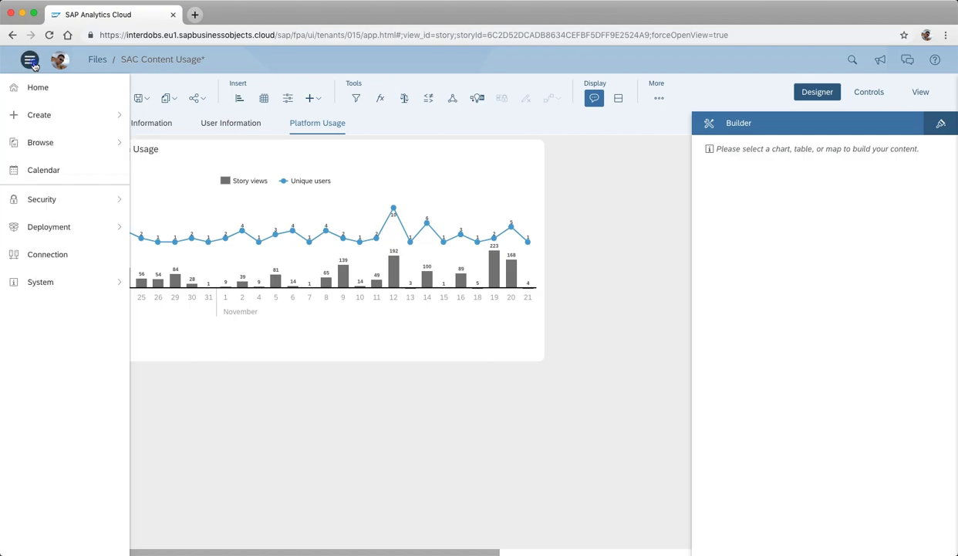
pyautogui.click(64, 90)
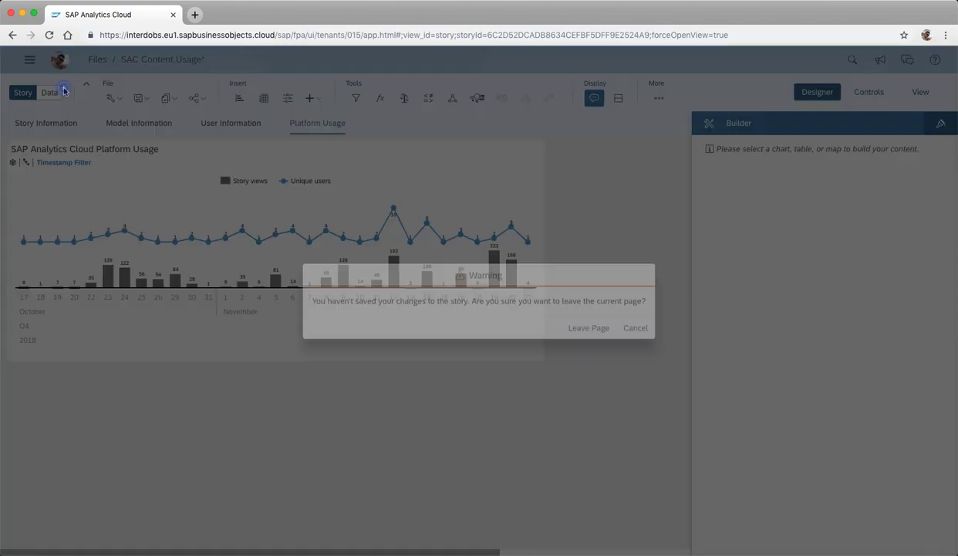
pyautogui.click(585, 331)
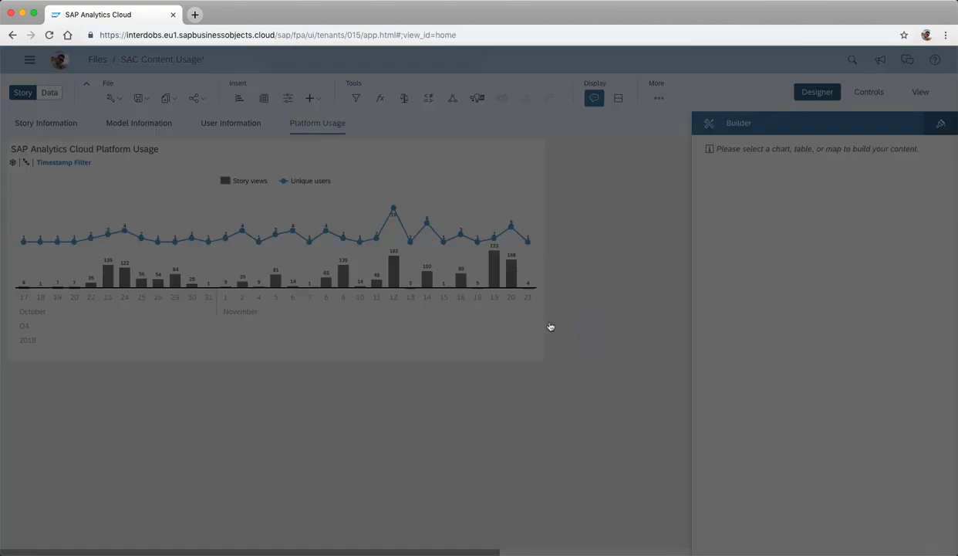